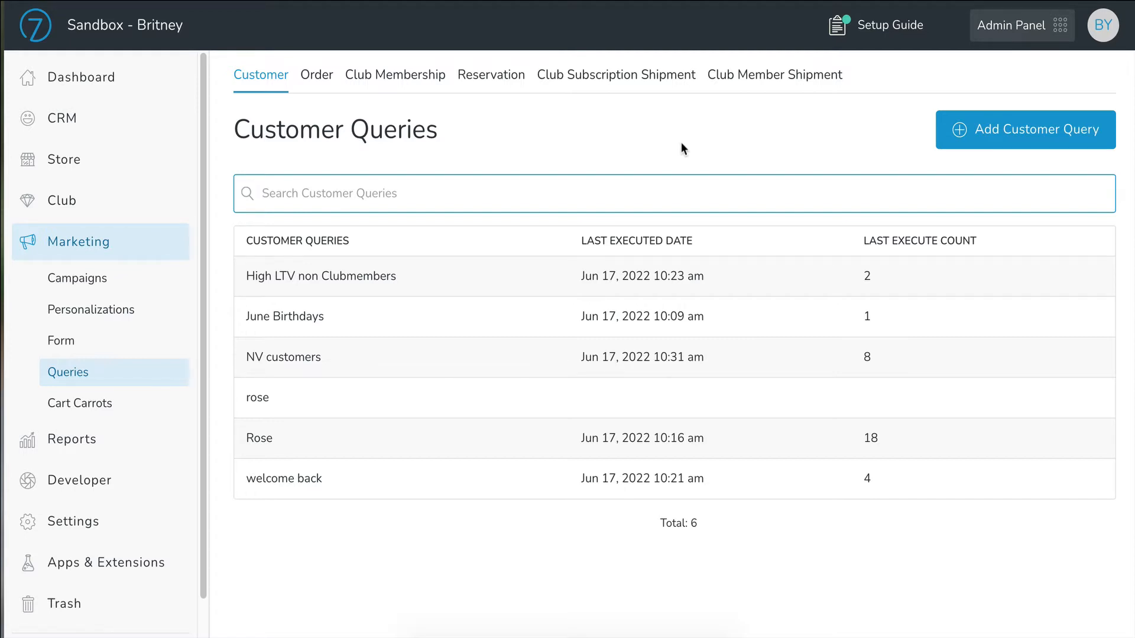
# Start adding a new customer query
pyautogui.click(681, 144)
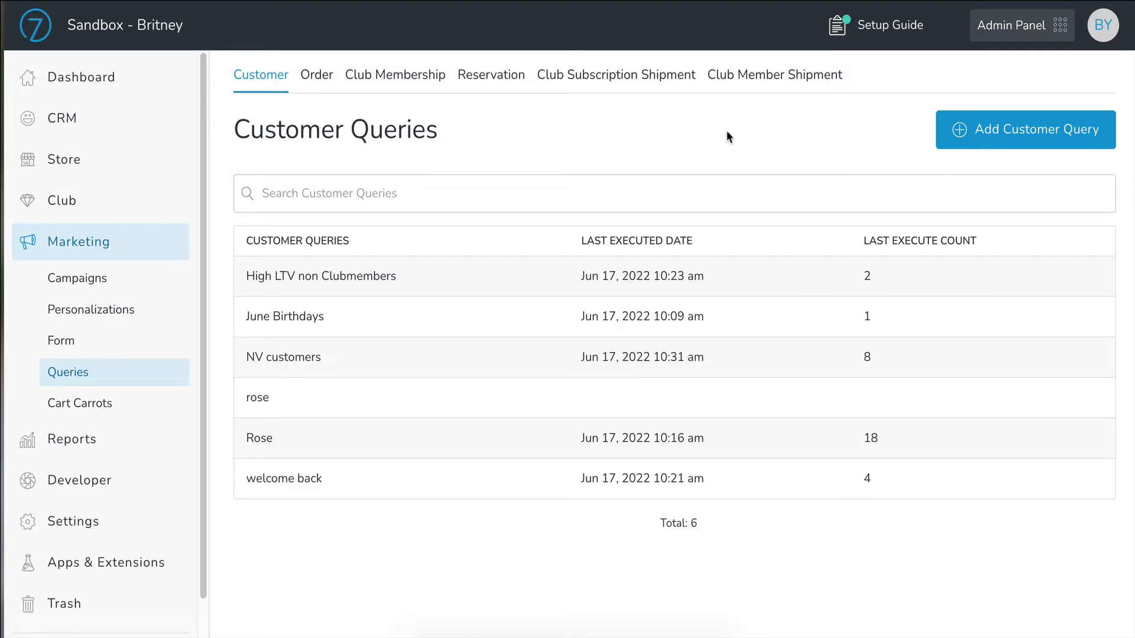
pyautogui.click(1024, 137)
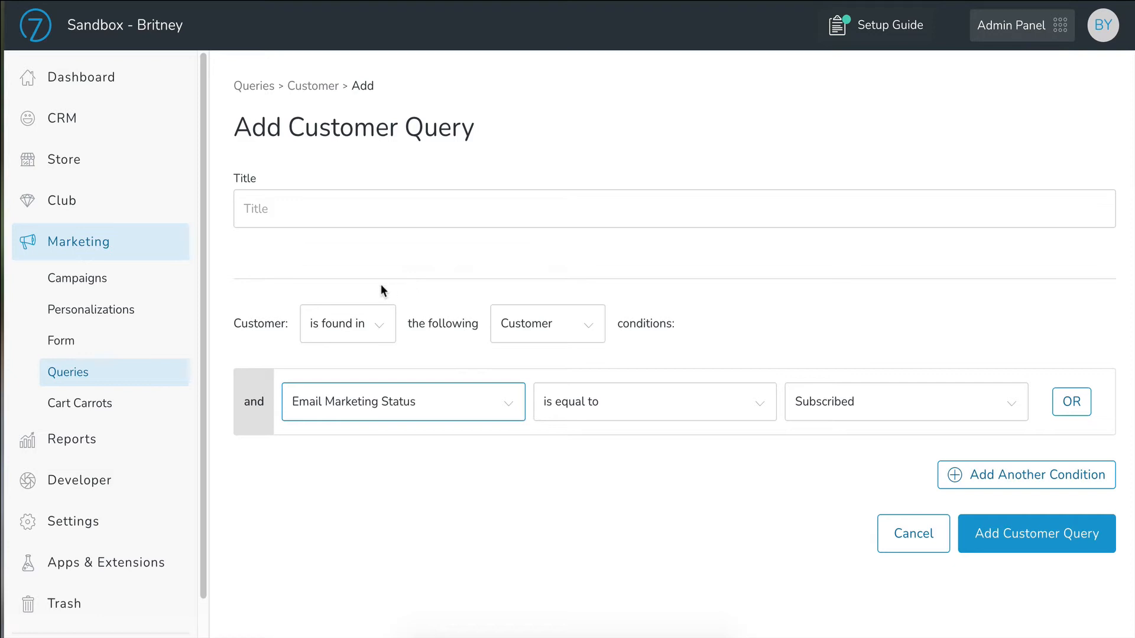
# Set the customer match to "is not found in" and view the available condition types
pyautogui.click(379, 322)
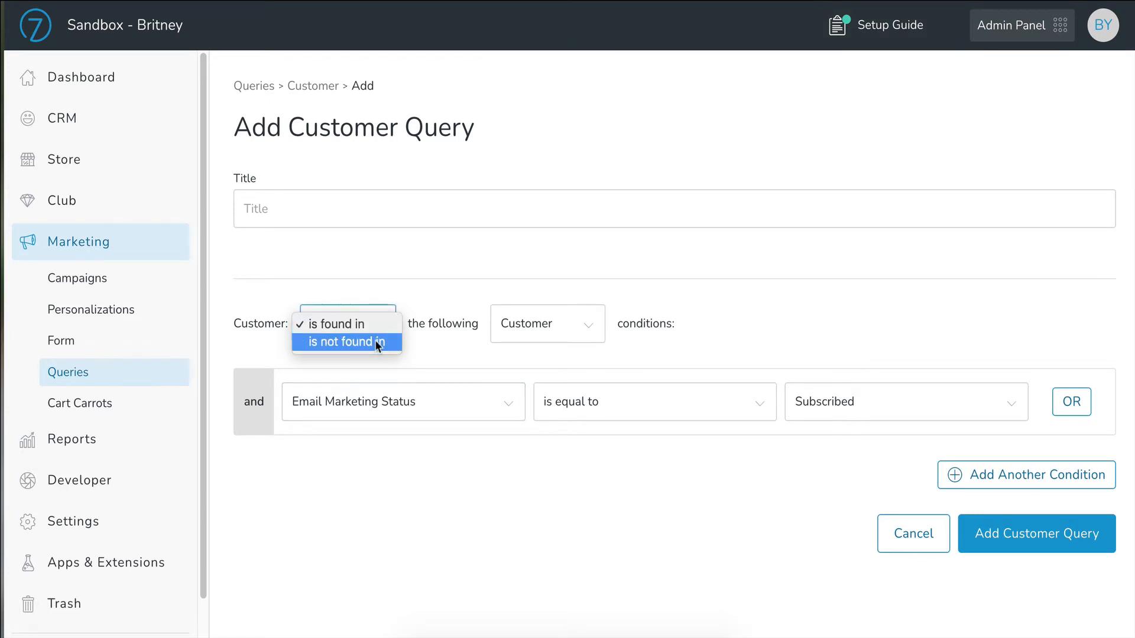
pyautogui.click(377, 343)
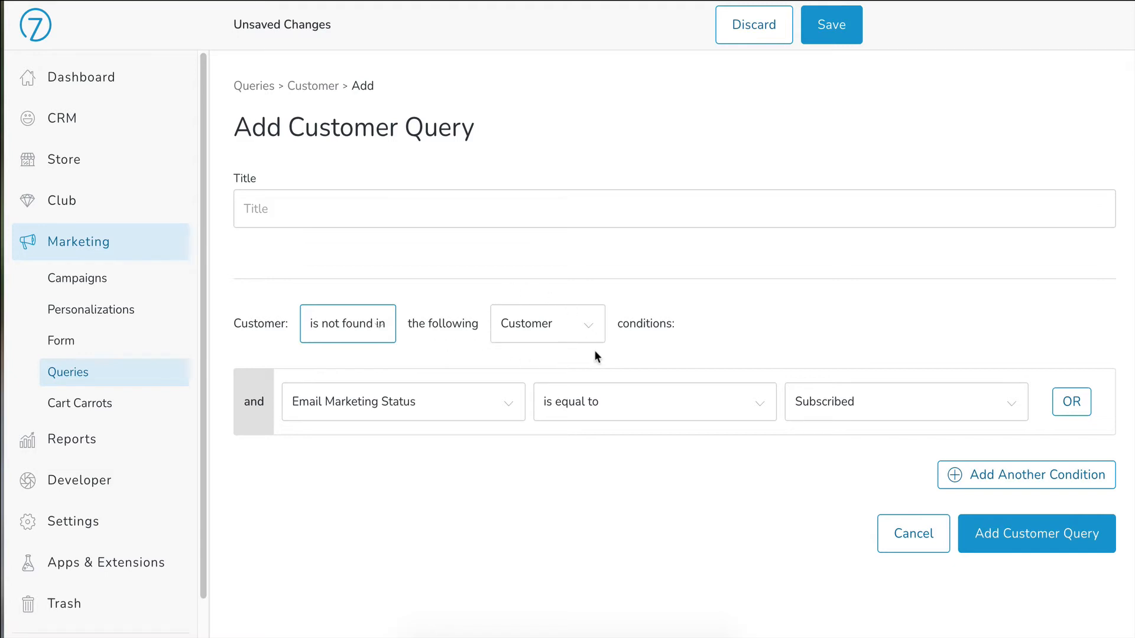
pyautogui.click(590, 325)
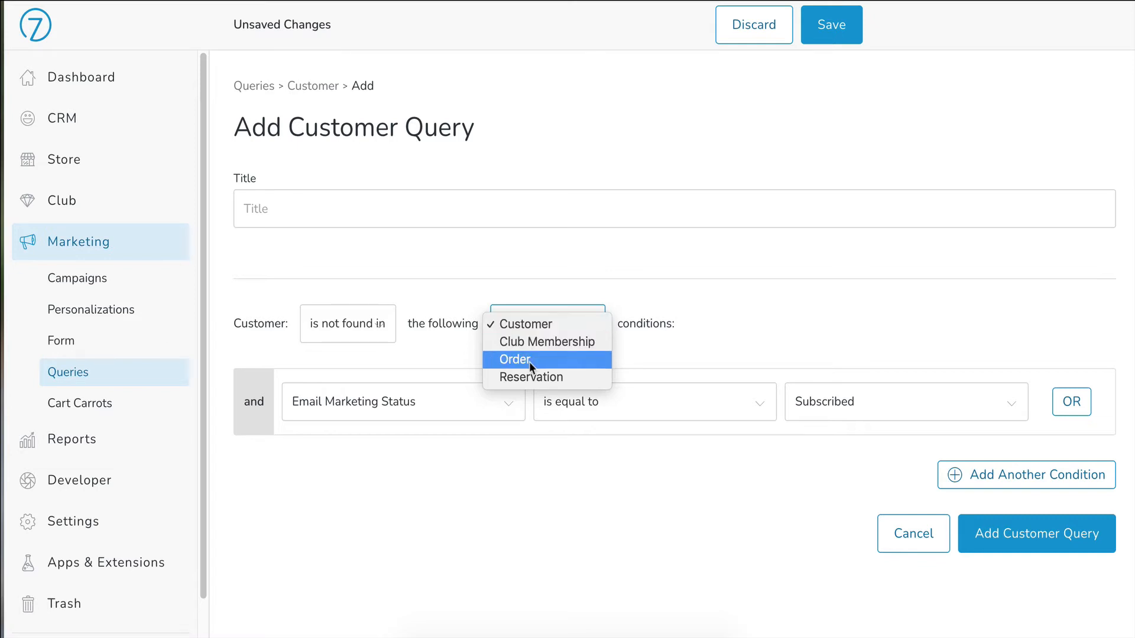
pyautogui.click(443, 355)
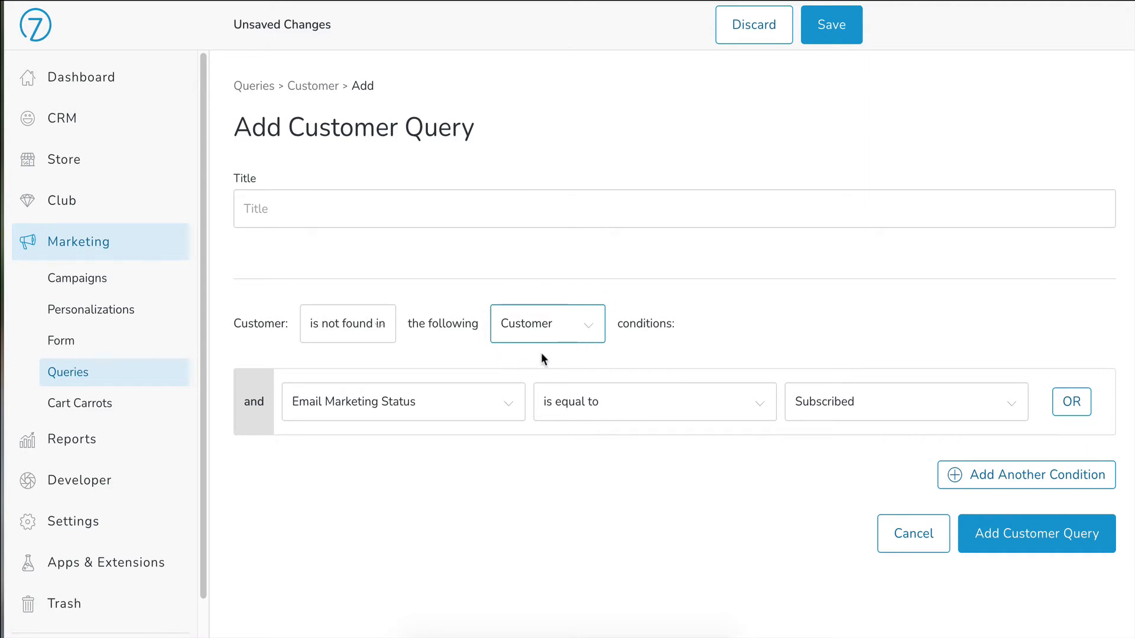
# Compare the condition fields offered for the Customer and Club Membership types
pyautogui.click(506, 407)
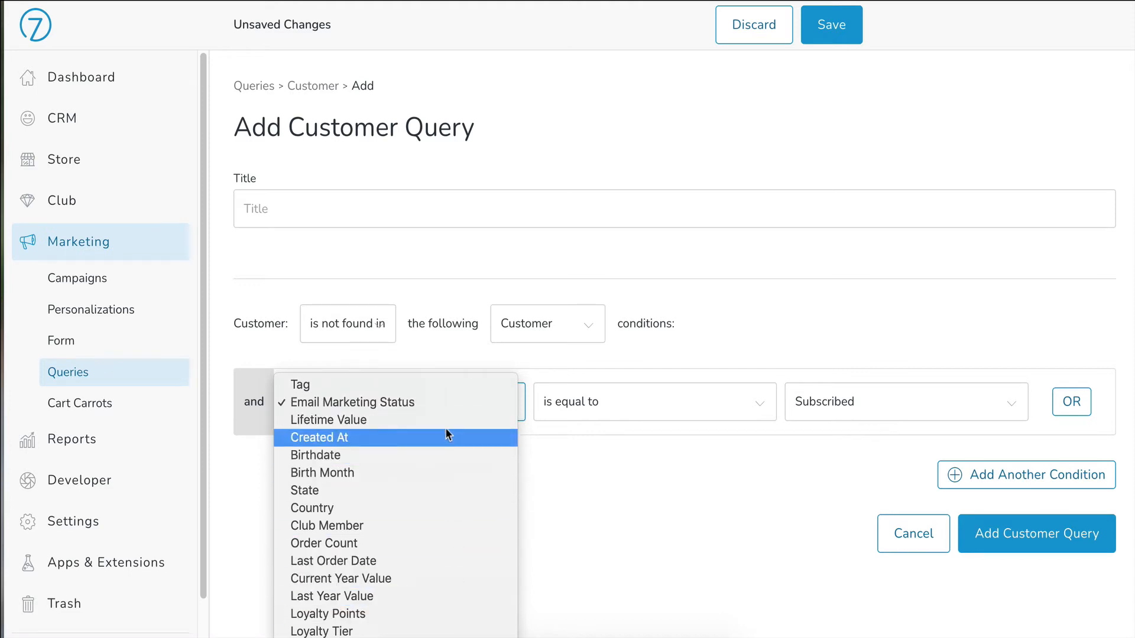
pyautogui.click(587, 328)
pyautogui.click(588, 330)
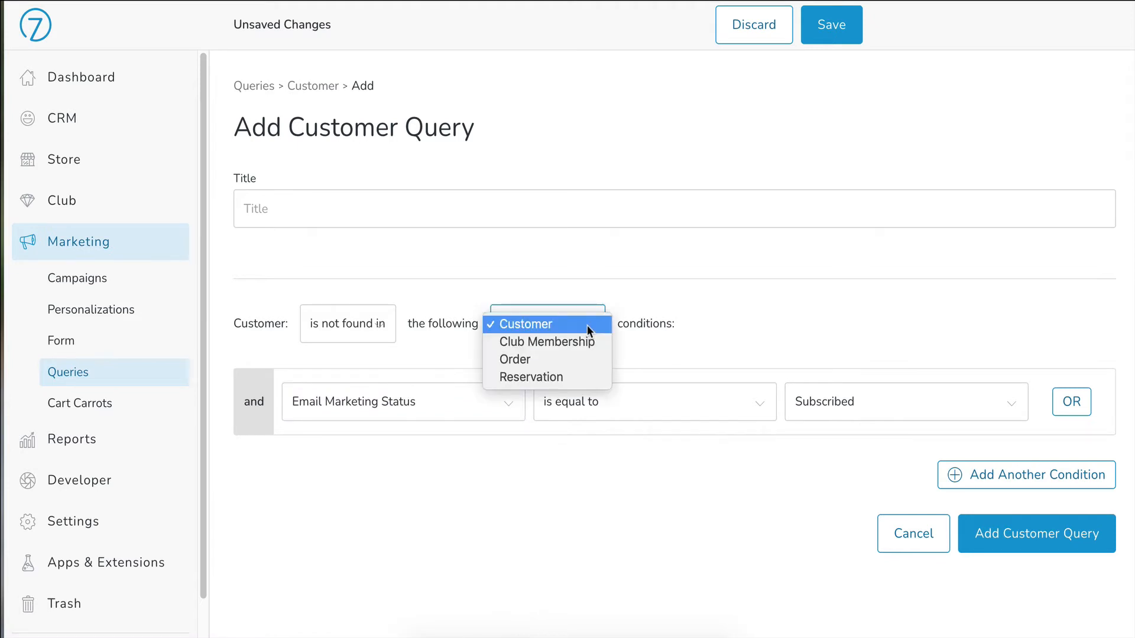
pyautogui.click(583, 339)
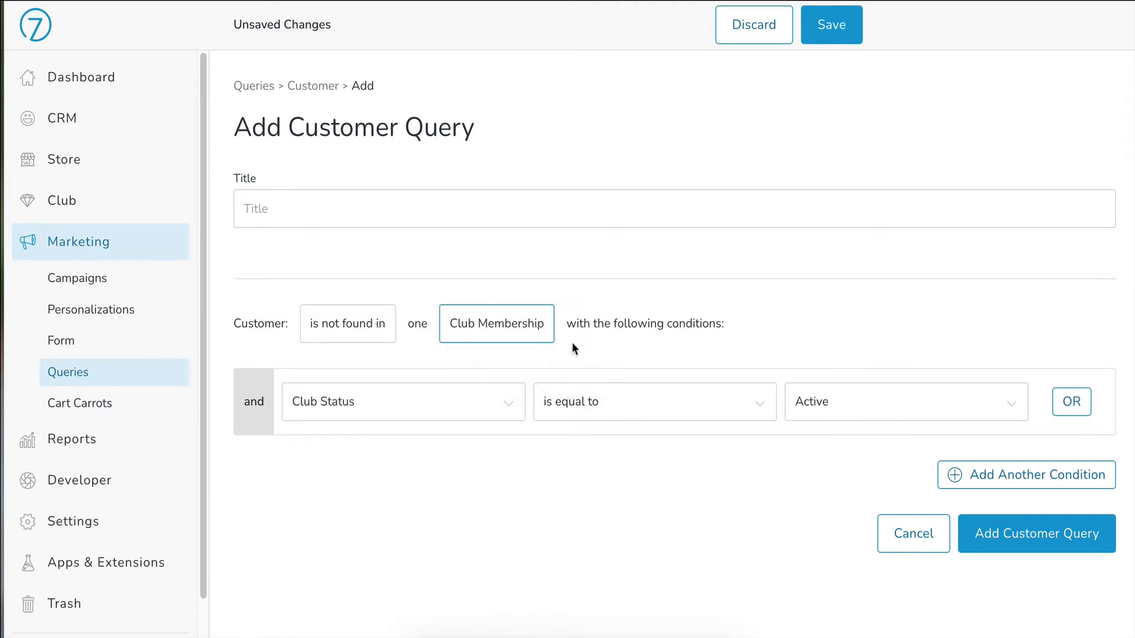
pyautogui.click(507, 402)
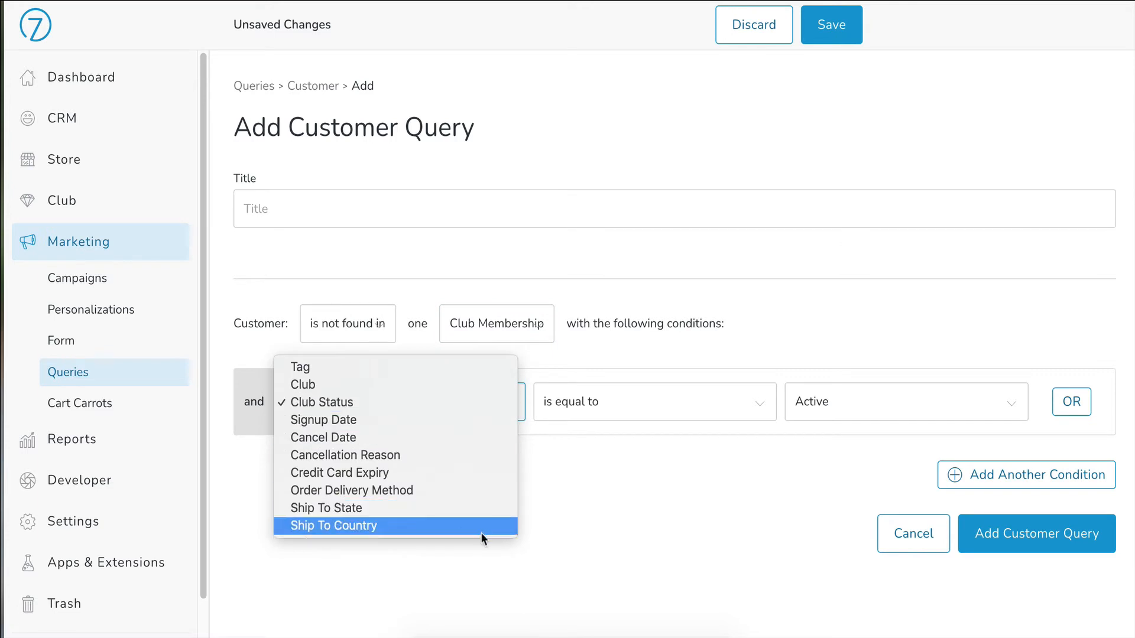
pyautogui.click(565, 354)
# Examine the condition fields offered for the Order and Reservation types, and return the query to Customer
pyautogui.click(530, 318)
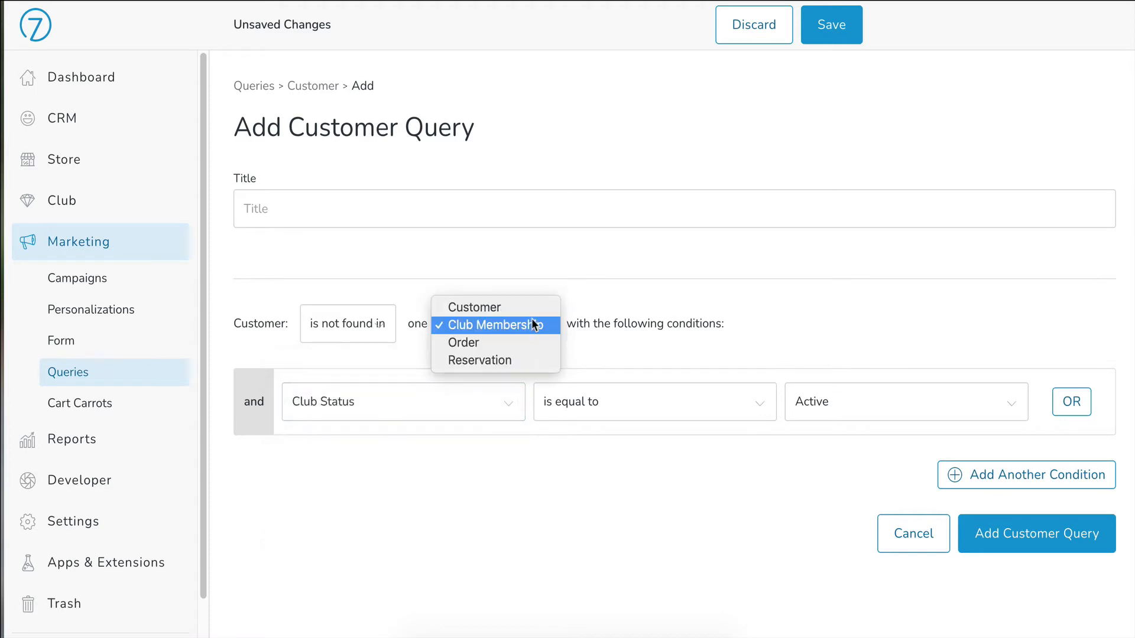
pyautogui.click(523, 345)
pyautogui.click(499, 404)
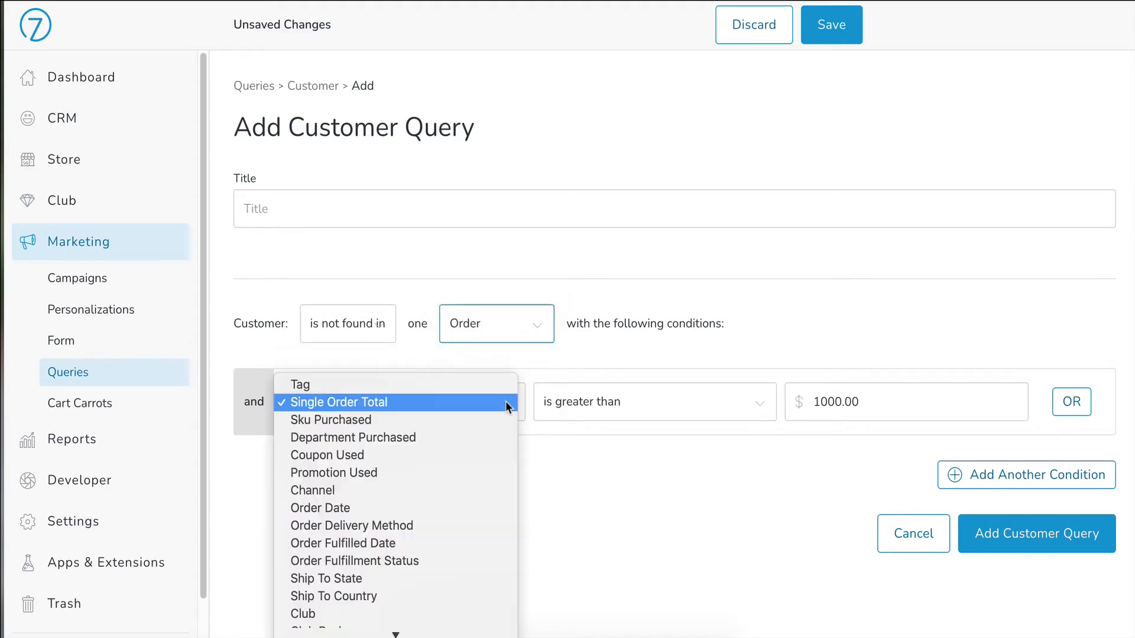
pyautogui.click(526, 321)
pyautogui.click(528, 320)
pyautogui.click(535, 339)
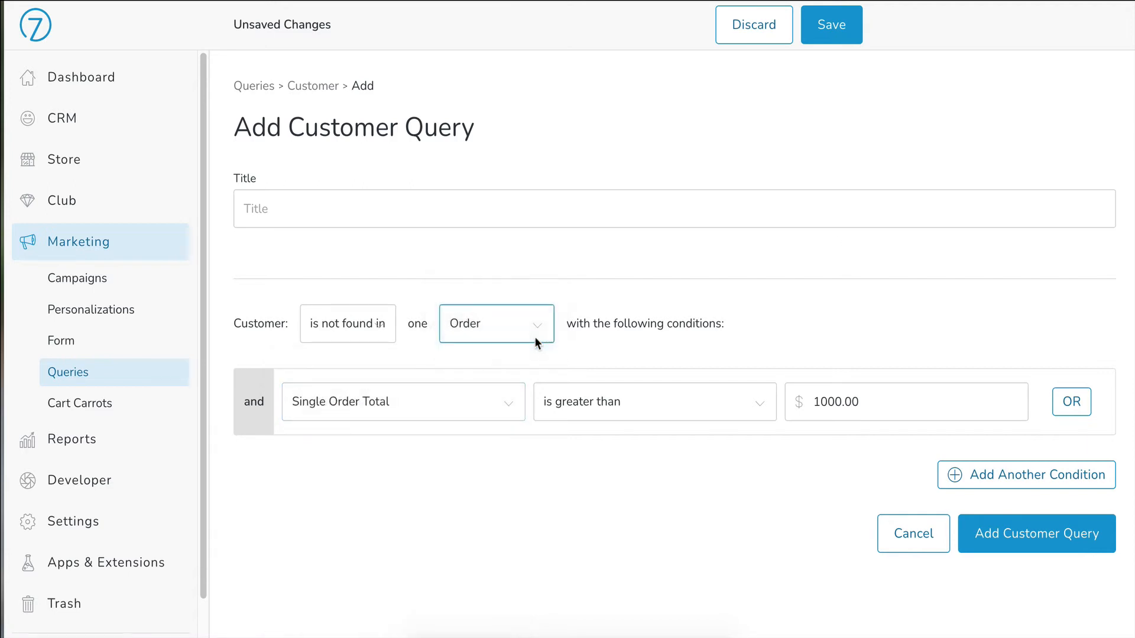
pyautogui.click(503, 391)
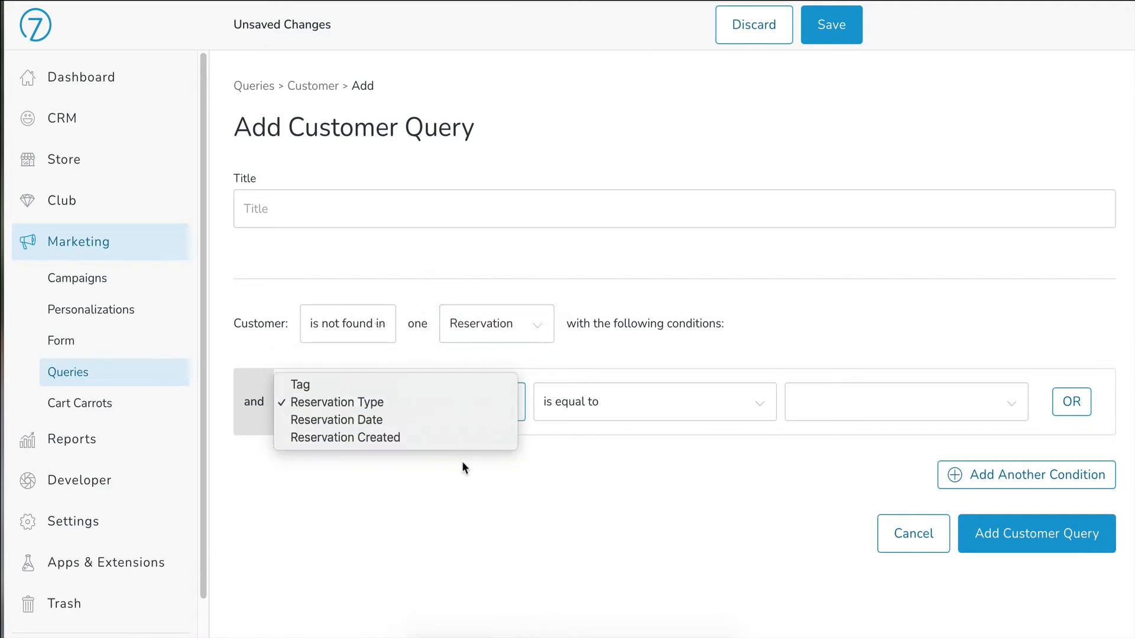
pyautogui.click(522, 323)
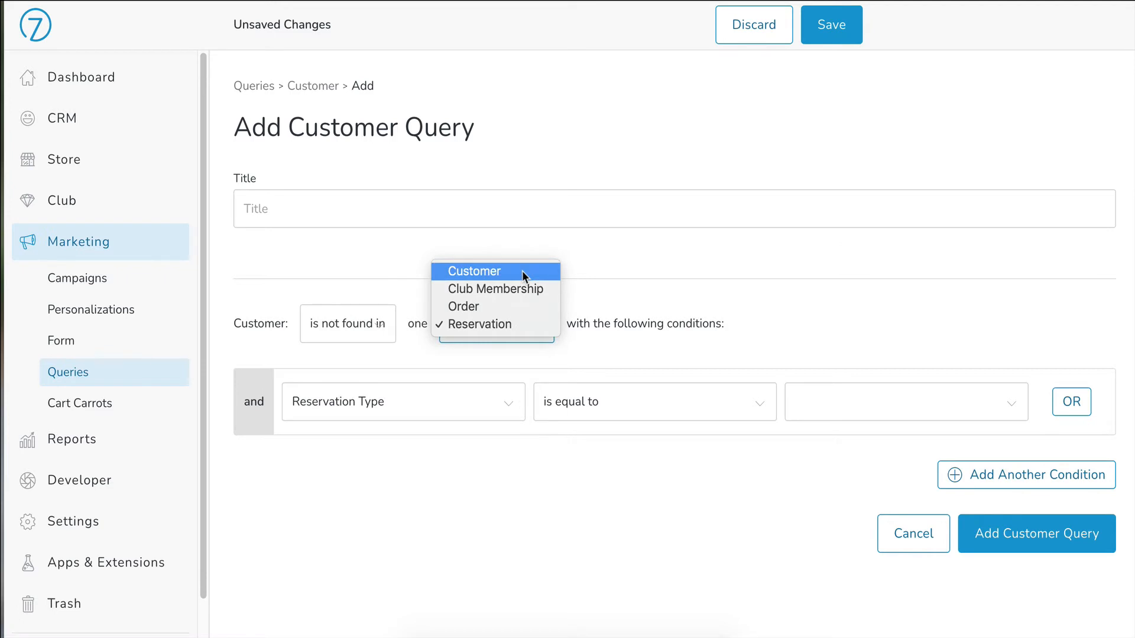
pyautogui.click(522, 271)
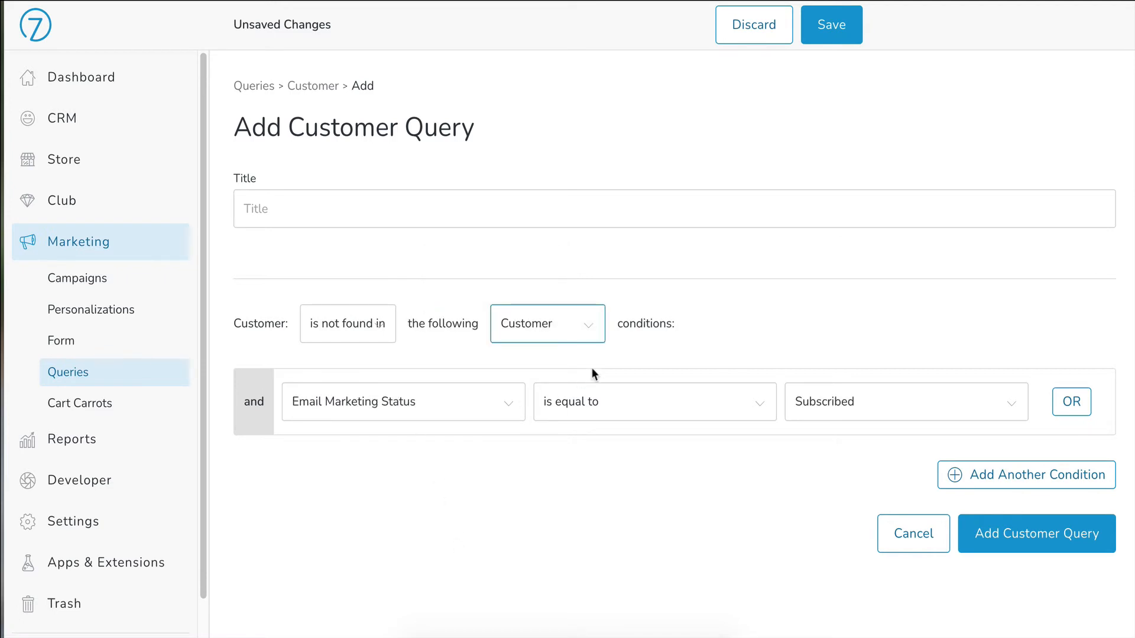
# Review the comparison operators and status values available for the Email Marketing Status condition
pyautogui.click(591, 403)
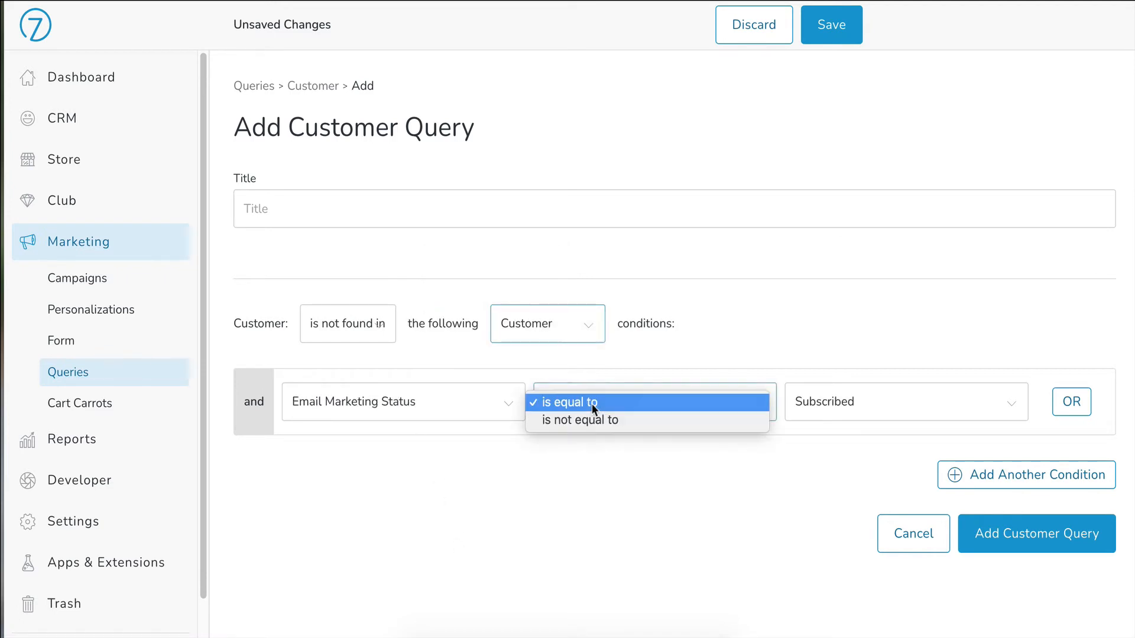
pyautogui.click(700, 490)
pyautogui.click(872, 399)
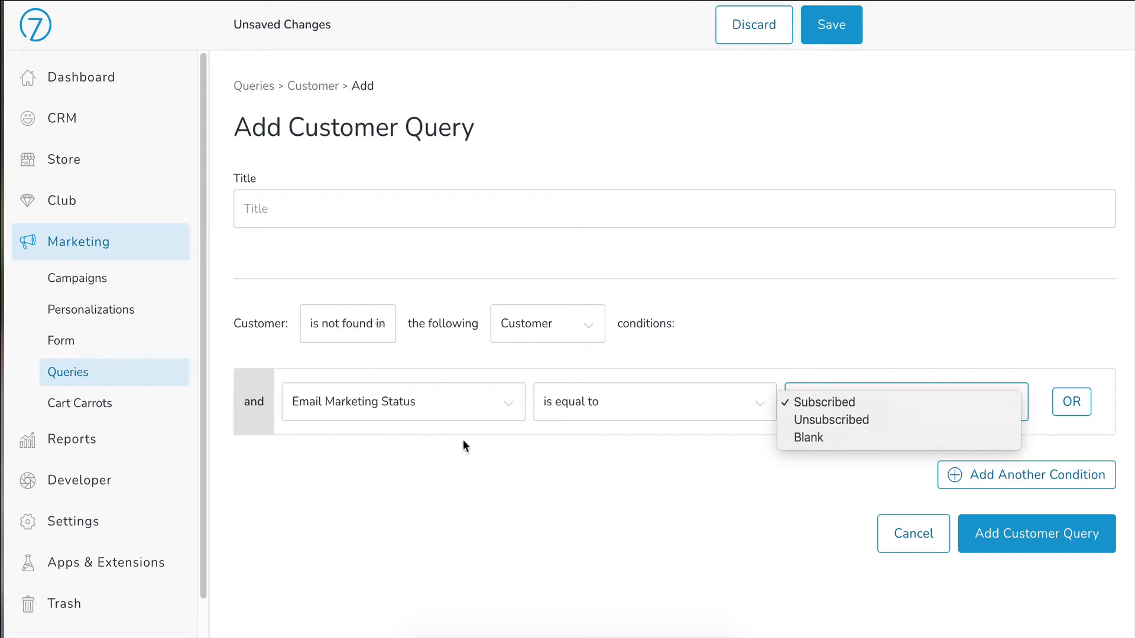
pyautogui.click(528, 476)
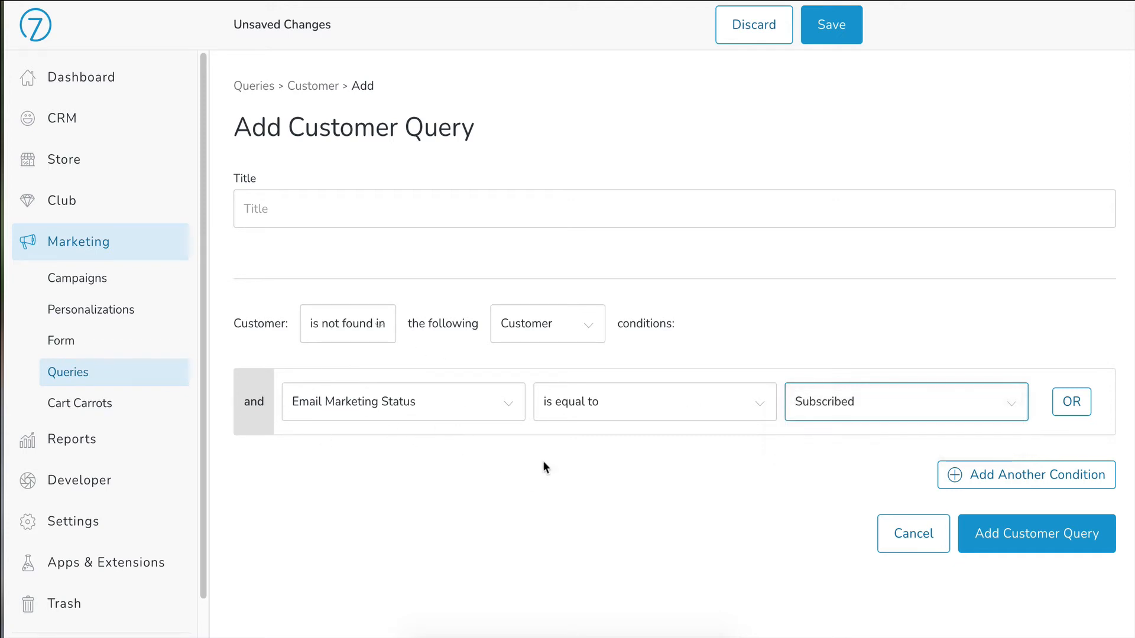
pyautogui.click(591, 406)
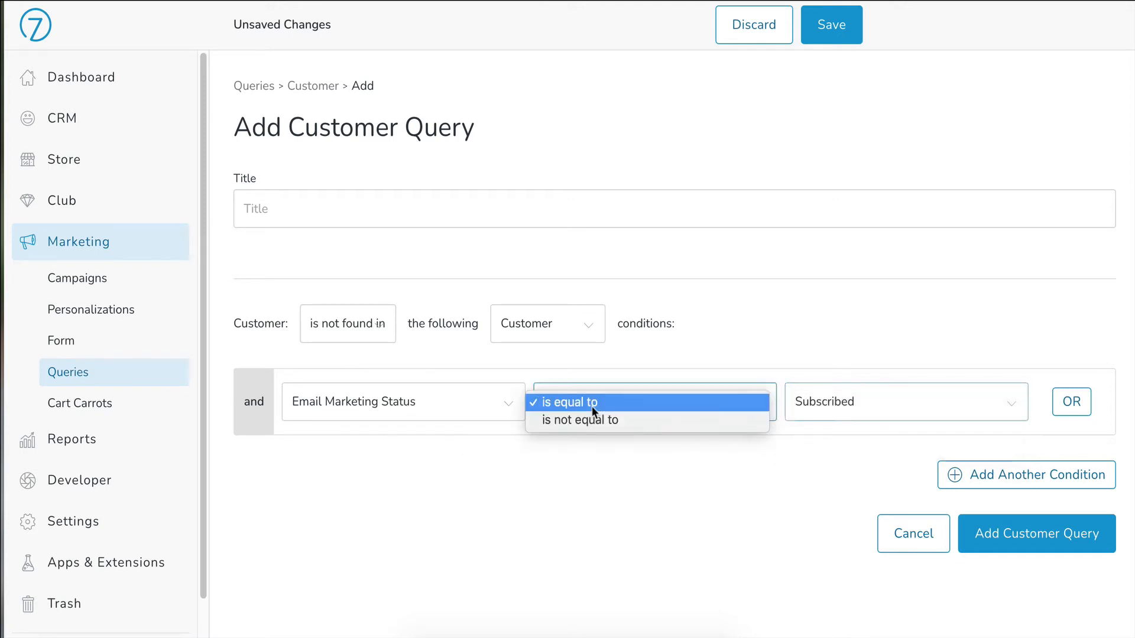
pyautogui.click(451, 471)
# Change the condition to Lifetime Value and check its comparison operators and amount field
pyautogui.click(449, 403)
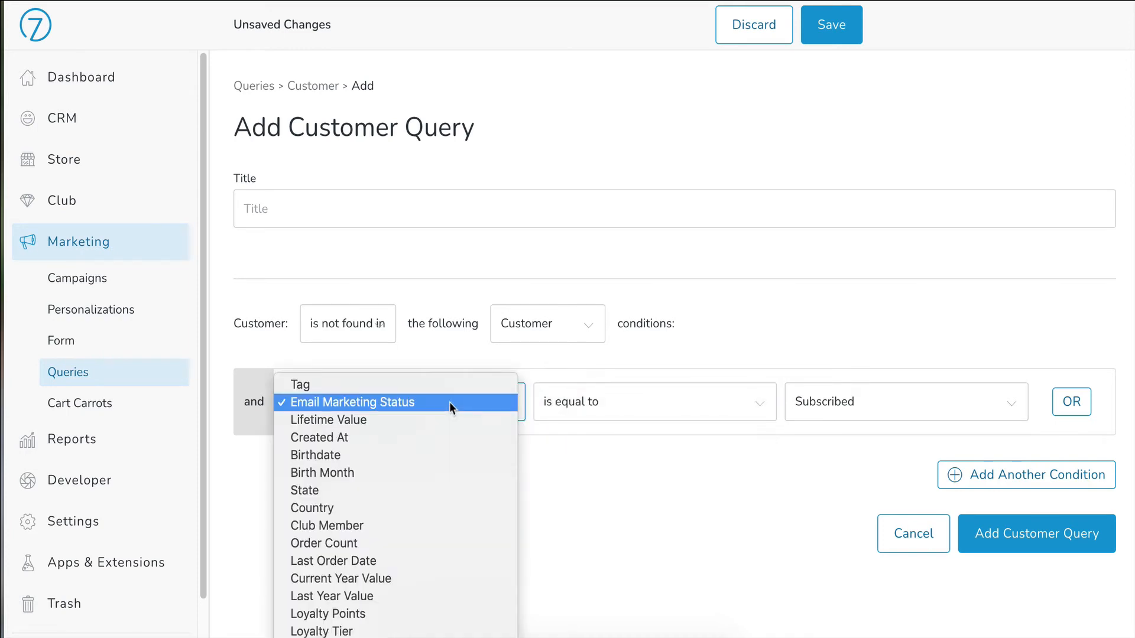
pyautogui.click(447, 418)
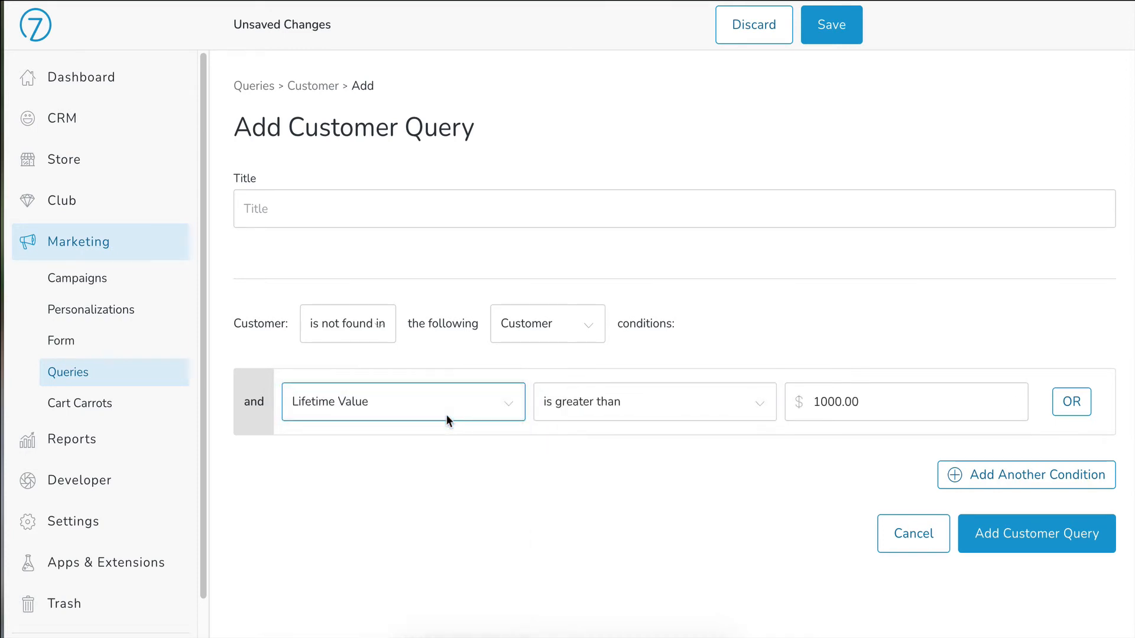
pyautogui.click(583, 399)
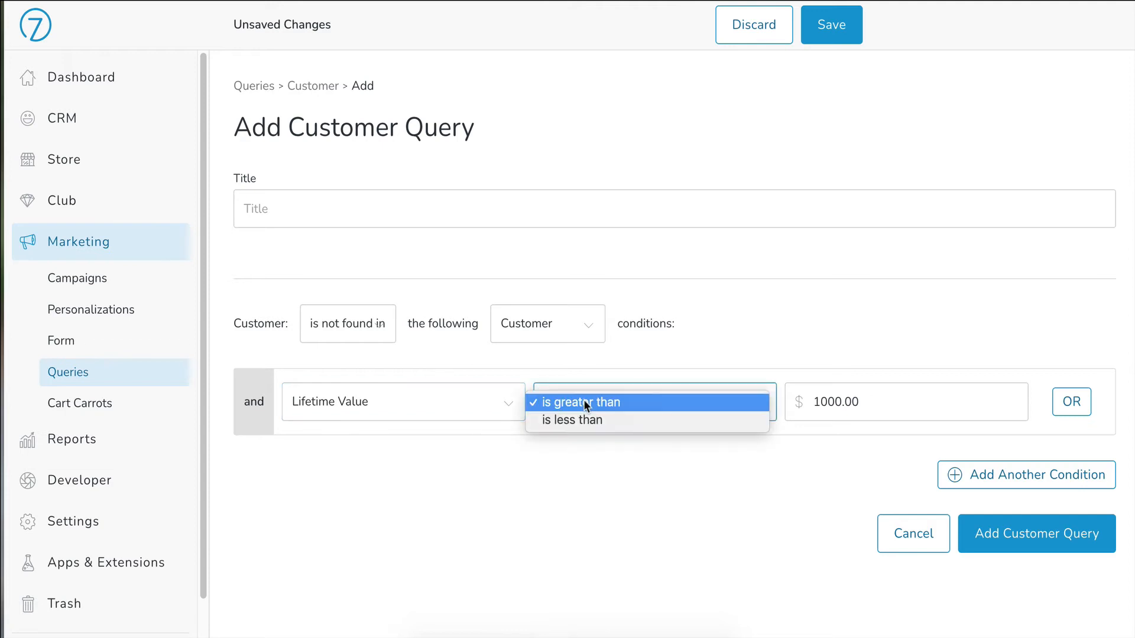
pyautogui.click(879, 403)
# Change the condition to Birthdate and check its comparison operators and date field
pyautogui.click(420, 401)
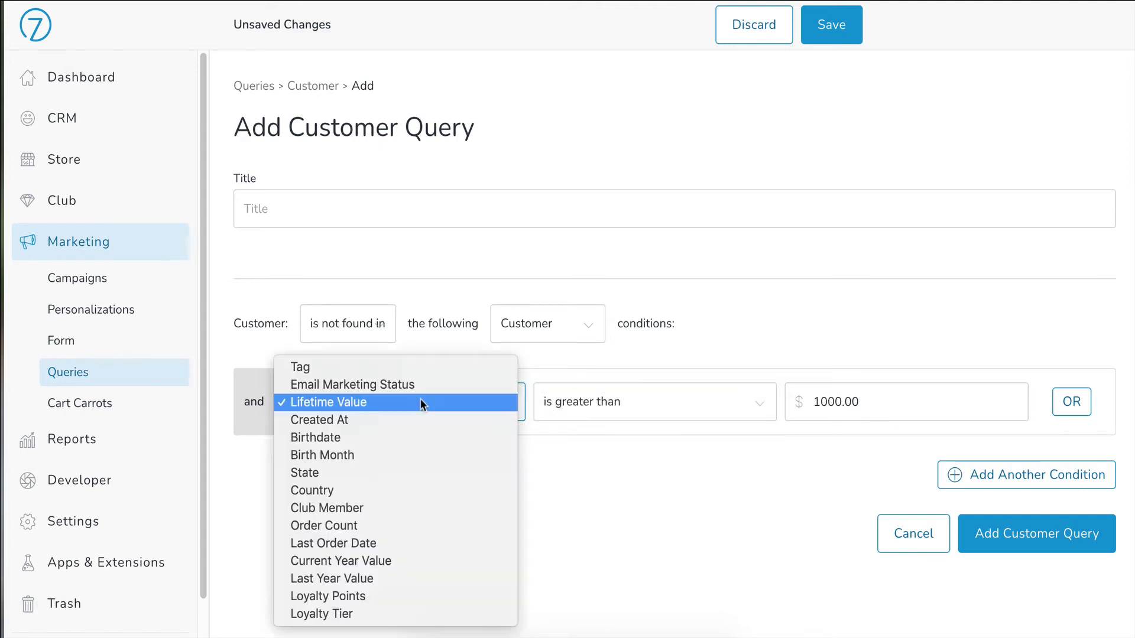
pyautogui.click(407, 439)
pyautogui.click(566, 403)
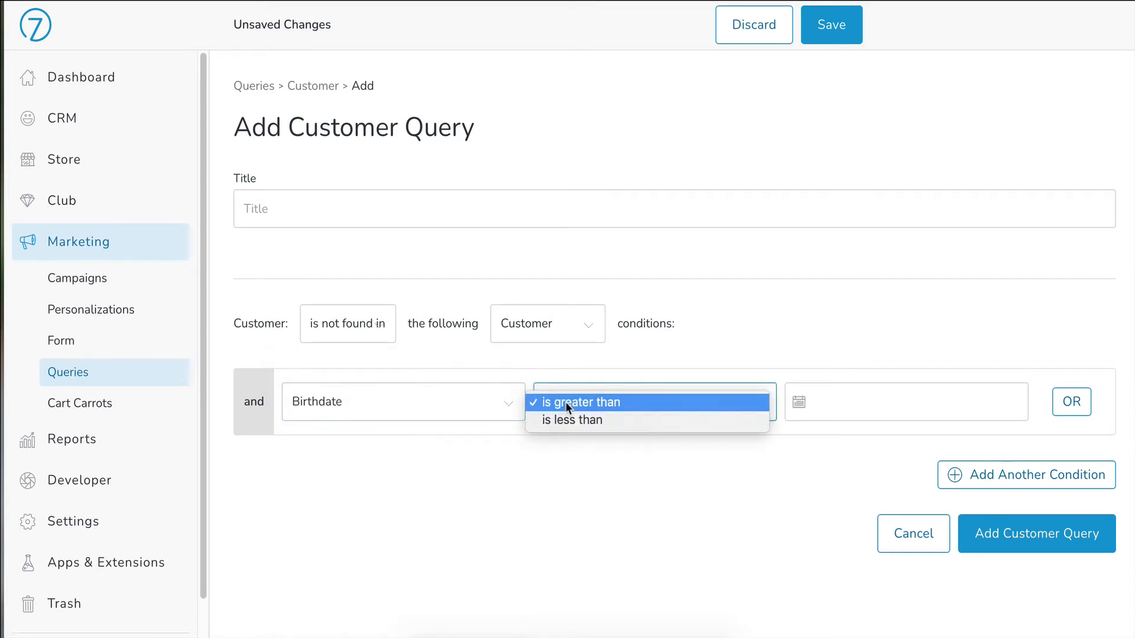
pyautogui.click(796, 399)
pyautogui.click(796, 399)
# Change the condition to Club Member and check its operator and membership status choices
pyautogui.click(414, 402)
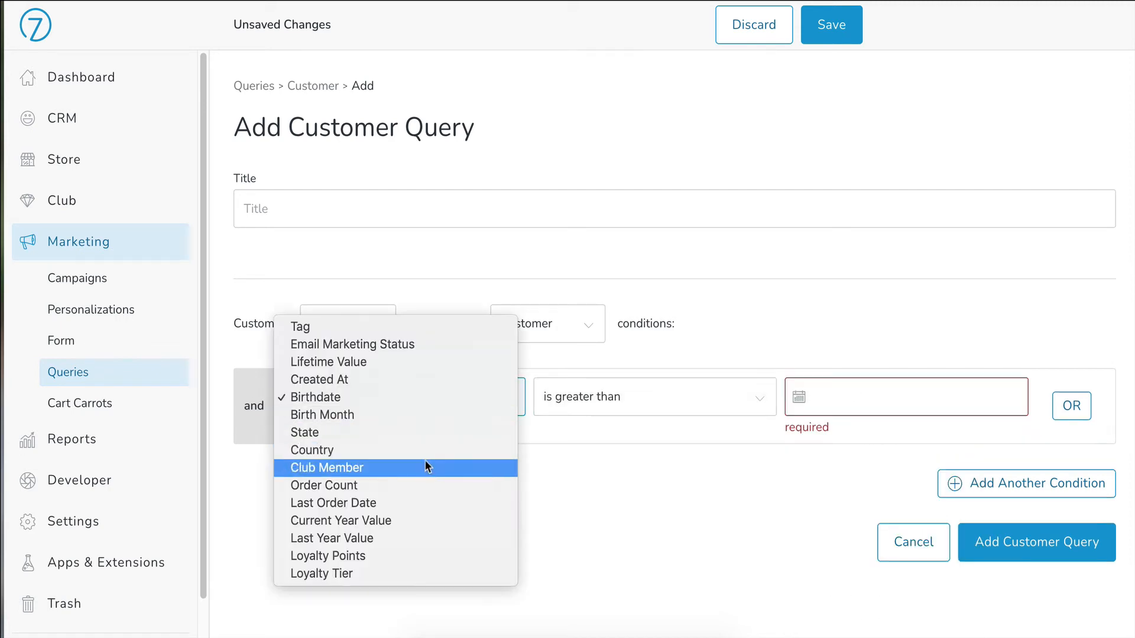
pyautogui.click(424, 466)
pyautogui.click(561, 401)
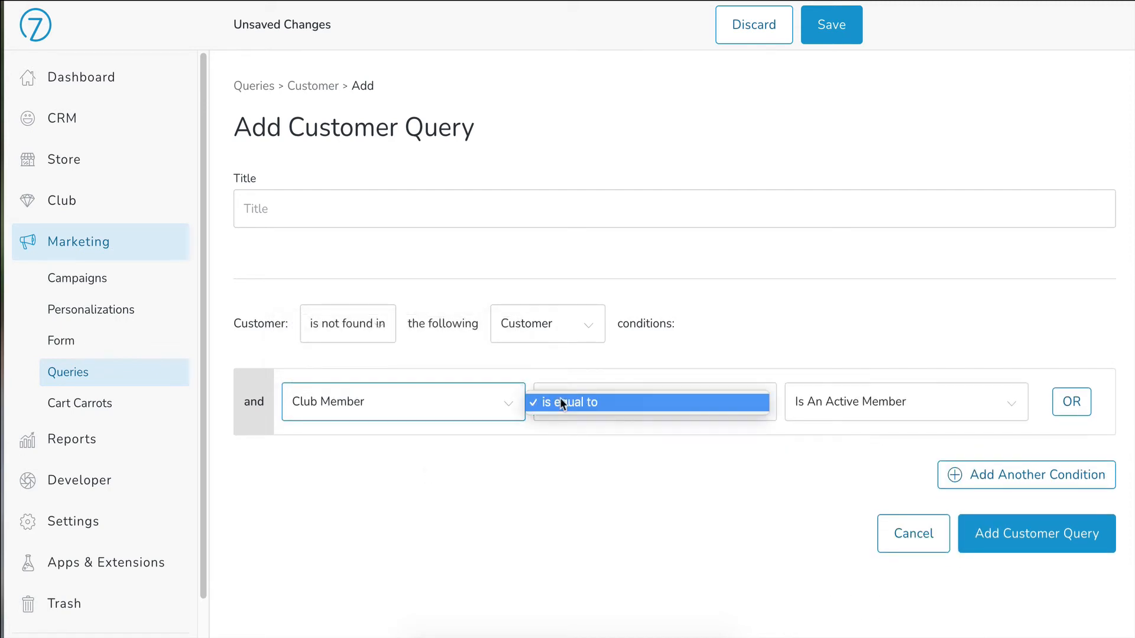
pyautogui.click(825, 405)
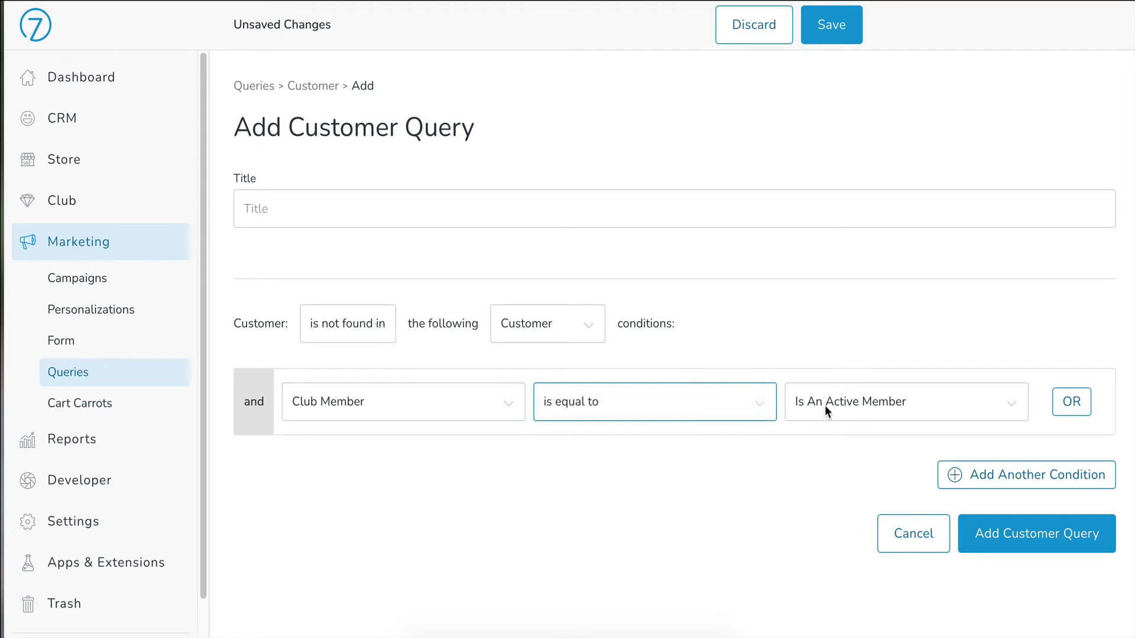
pyautogui.click(825, 406)
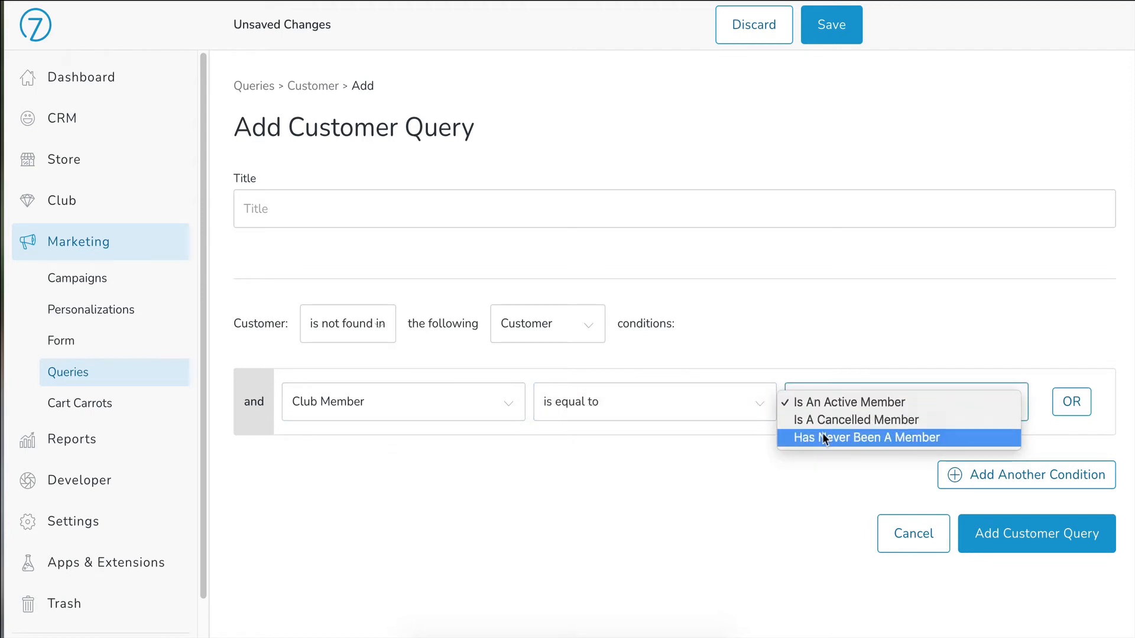
pyautogui.click(479, 464)
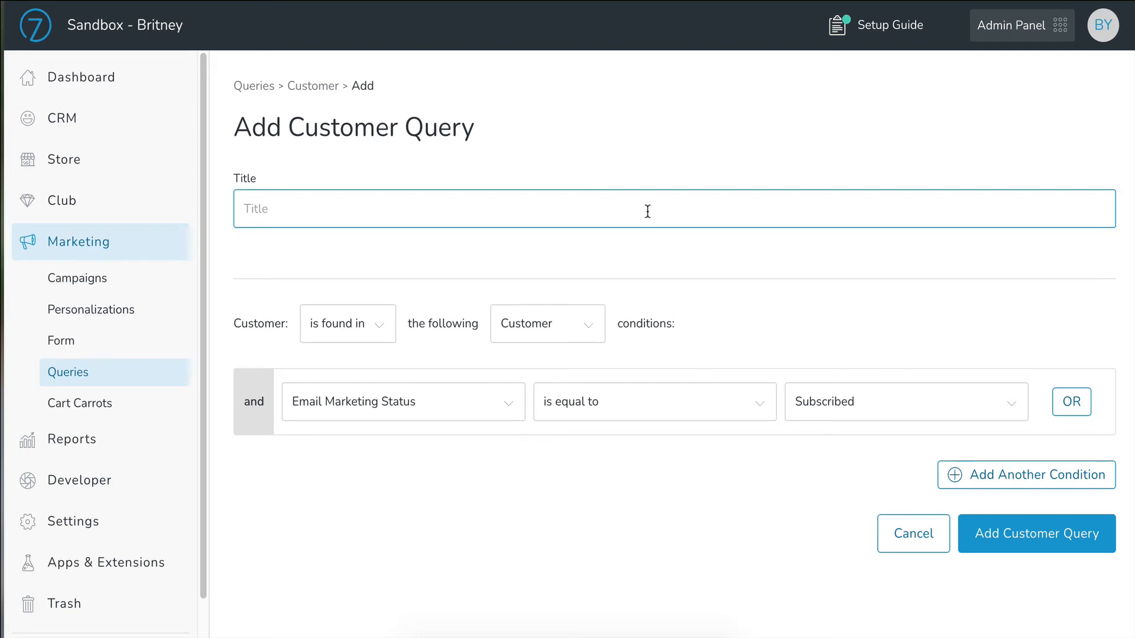
# Title the query "Clubmembers with June birthdays" and keep Customer as its condition type
pyautogui.write('C')
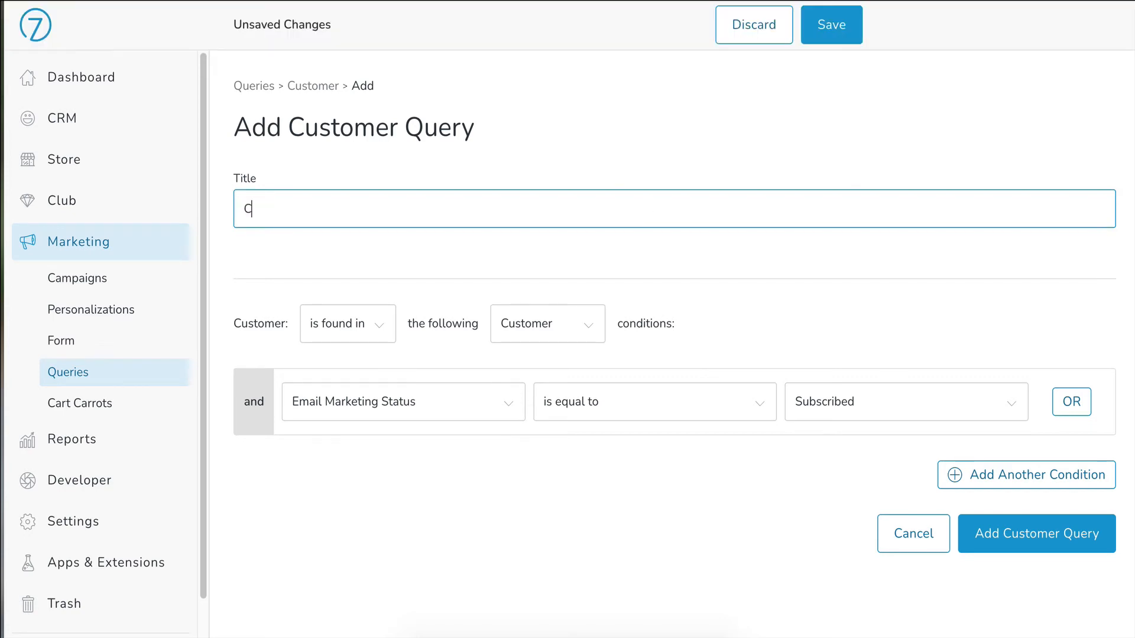
pyautogui.write('lubmembers wit')
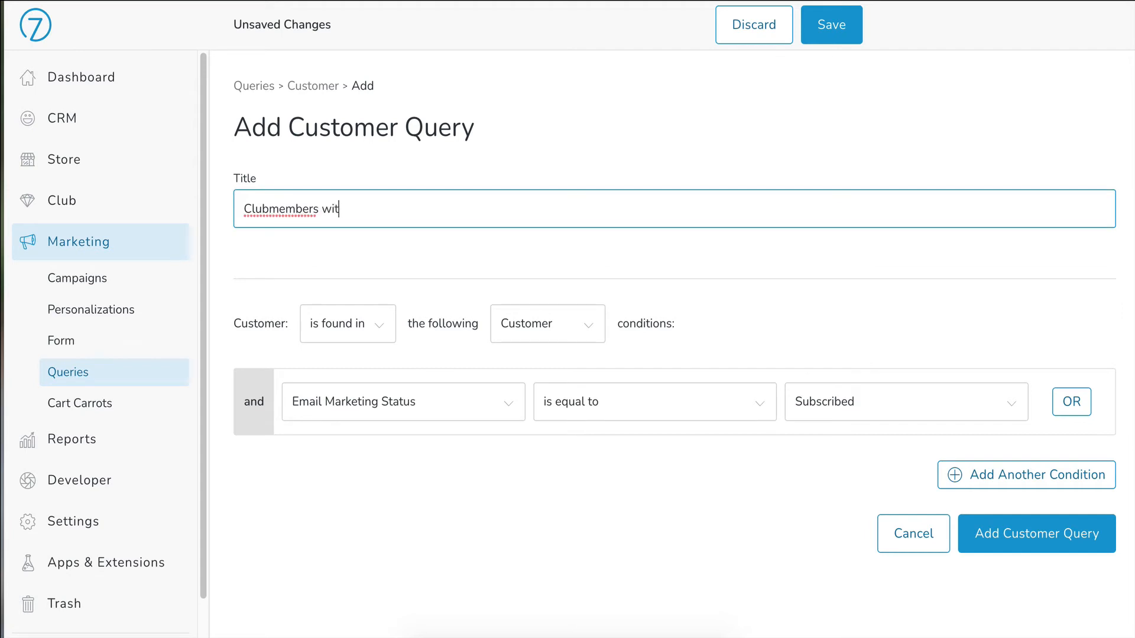
pyautogui.write('h June birthdays')
pyautogui.press('Tab')
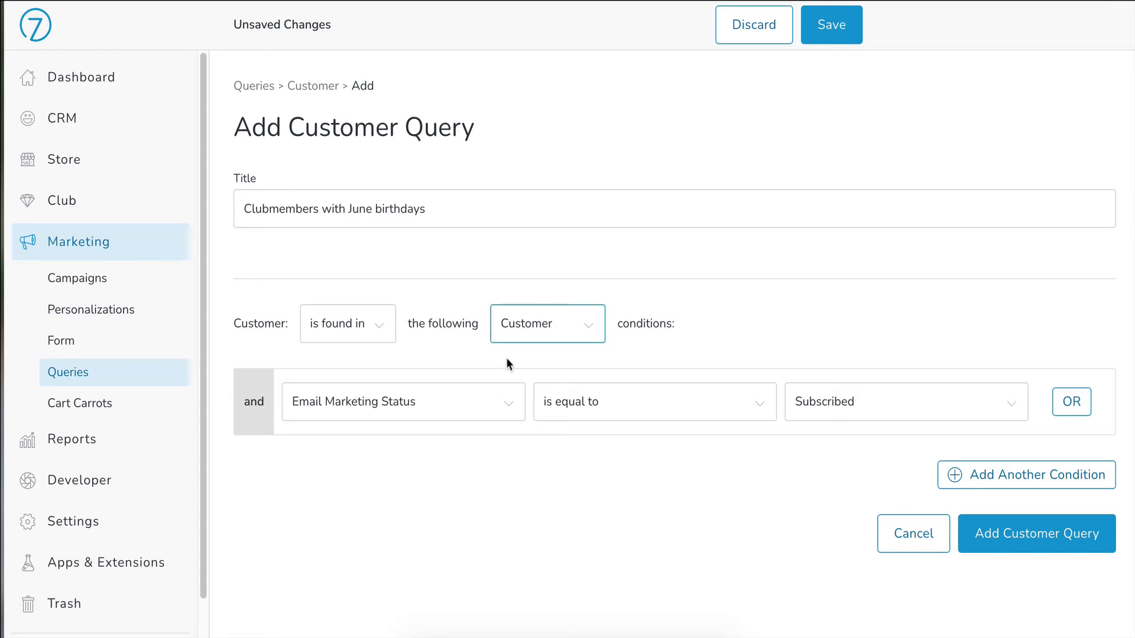
pyautogui.click(515, 331)
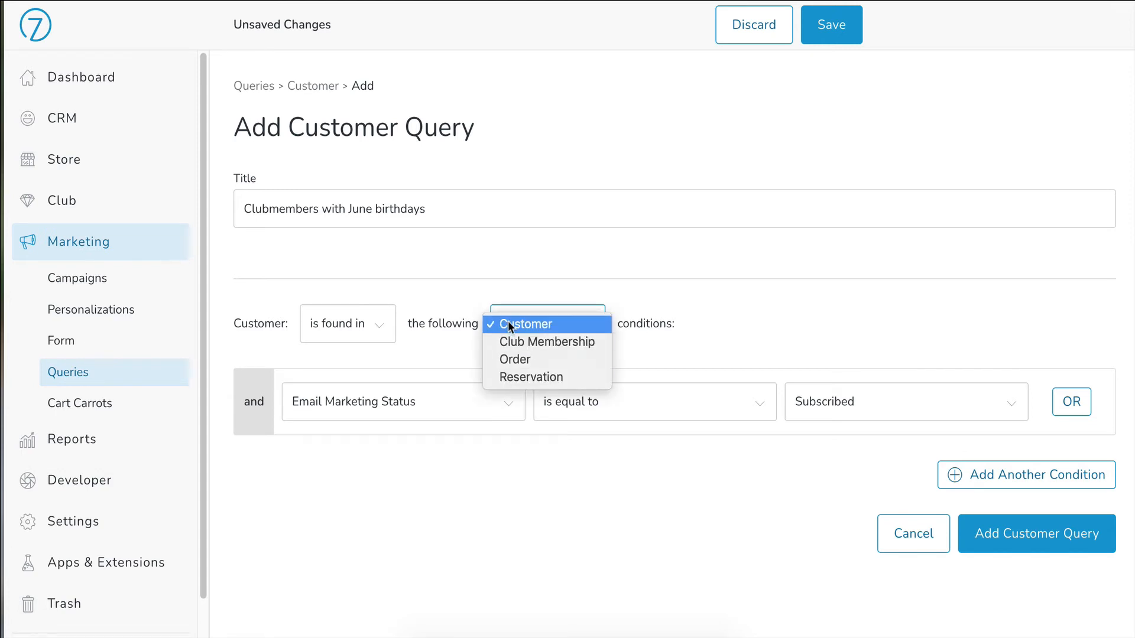
pyautogui.click(509, 322)
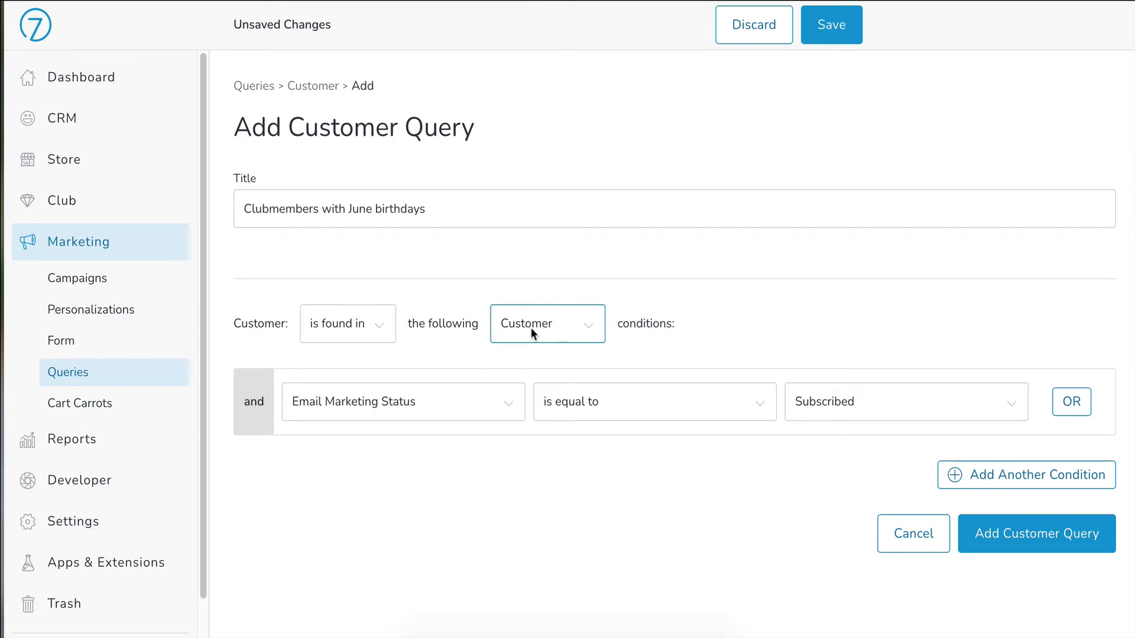
# Set the customer query's first condition to Birth Month is equal to Jun
pyautogui.press('Tab')
pyautogui.click(455, 402)
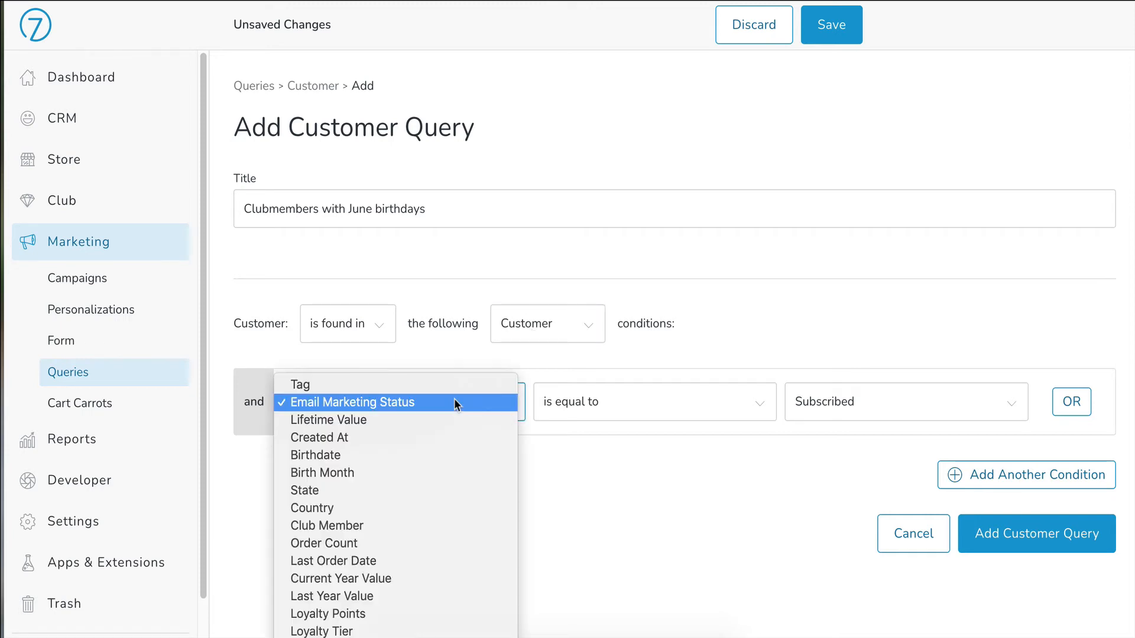
pyautogui.click(426, 473)
pyautogui.click(815, 404)
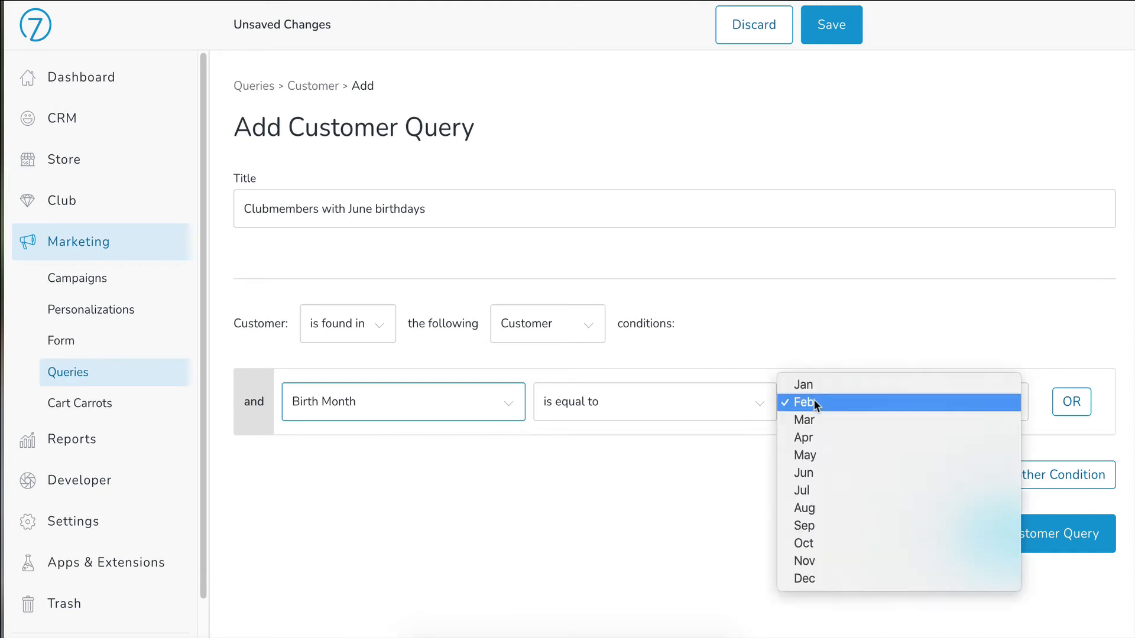
pyautogui.click(813, 472)
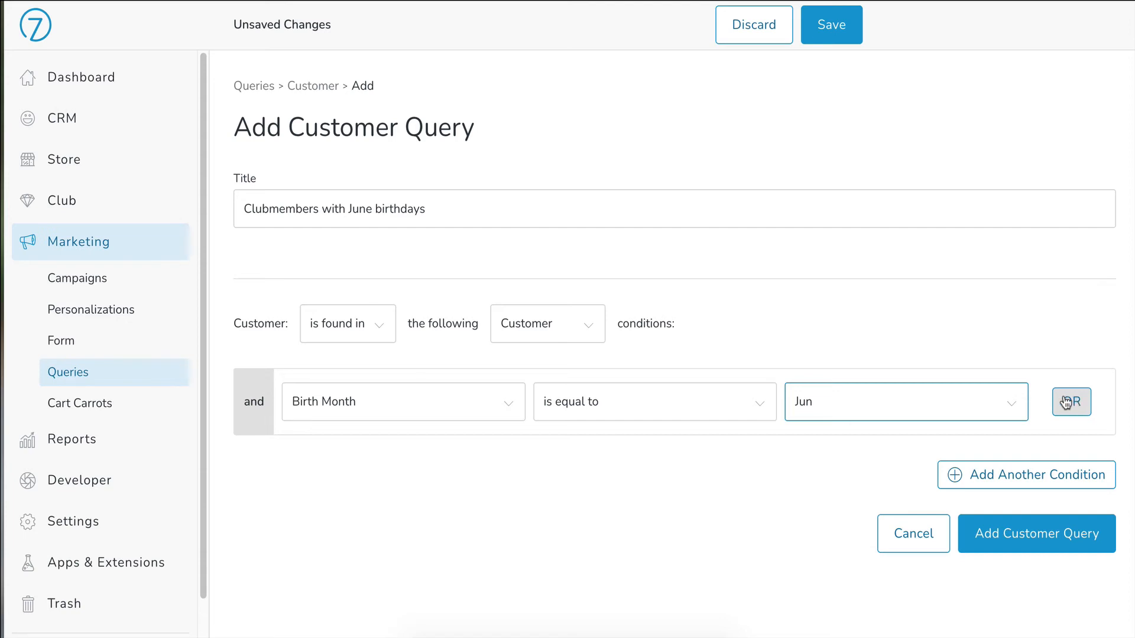
# Add a second condition, Club Member is equal to Is An Active Member, and save the customer query
pyautogui.click(1014, 477)
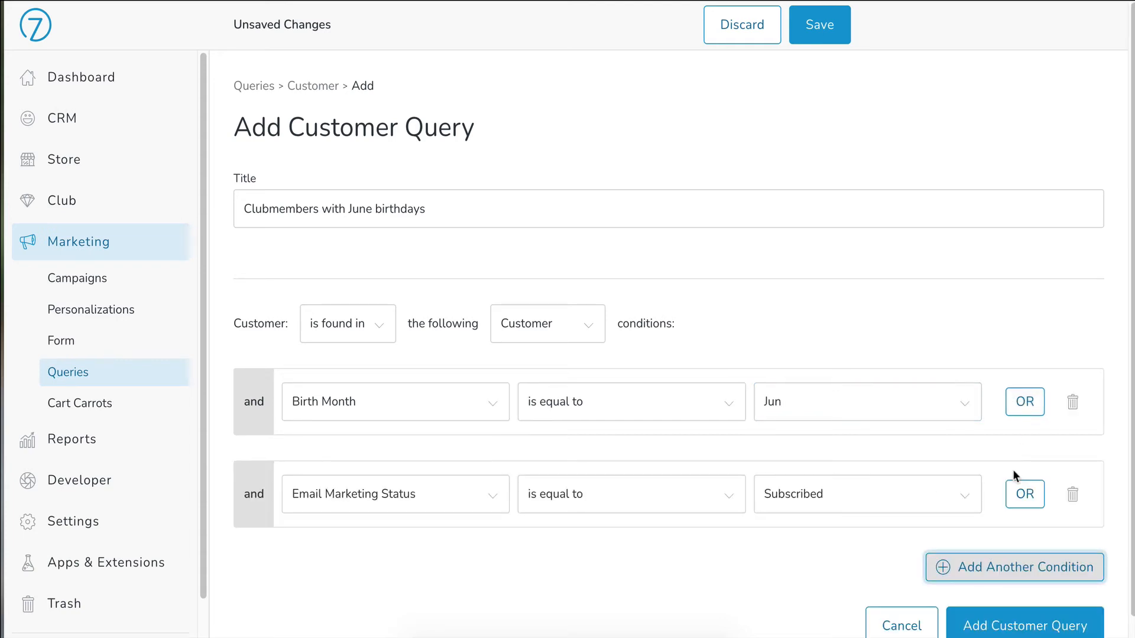
pyautogui.click(414, 494)
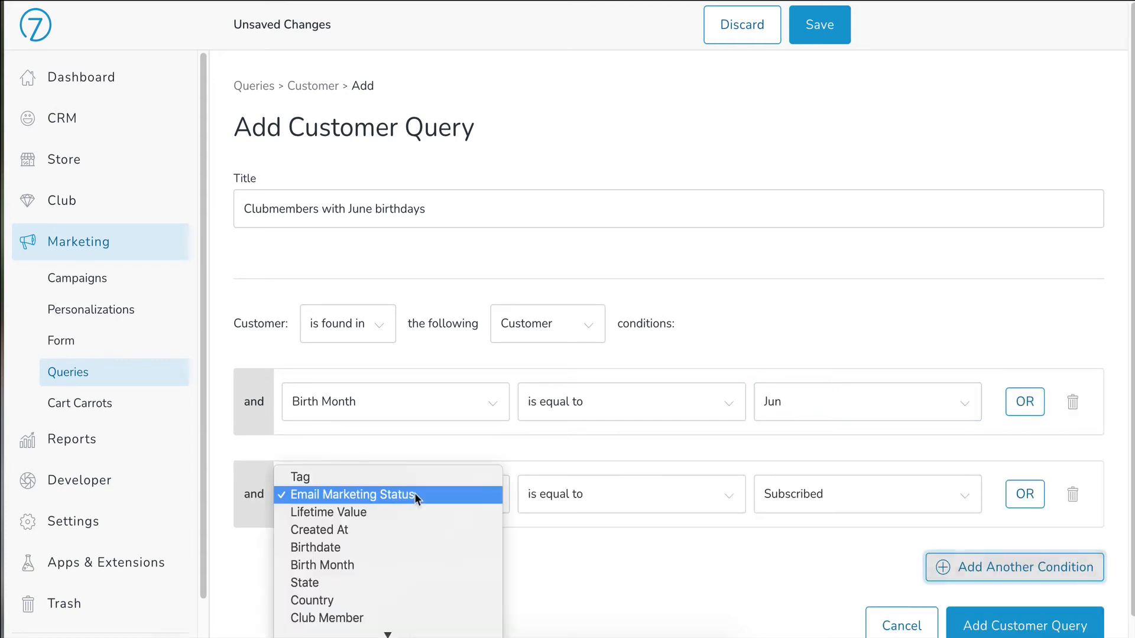
pyautogui.click(383, 617)
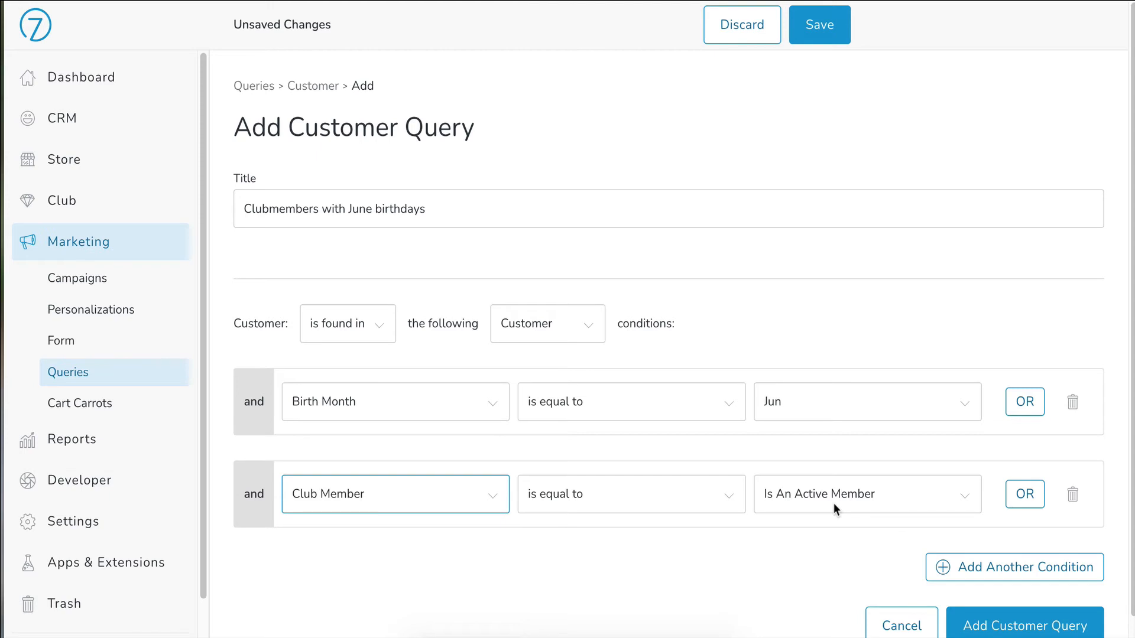
pyautogui.click(972, 624)
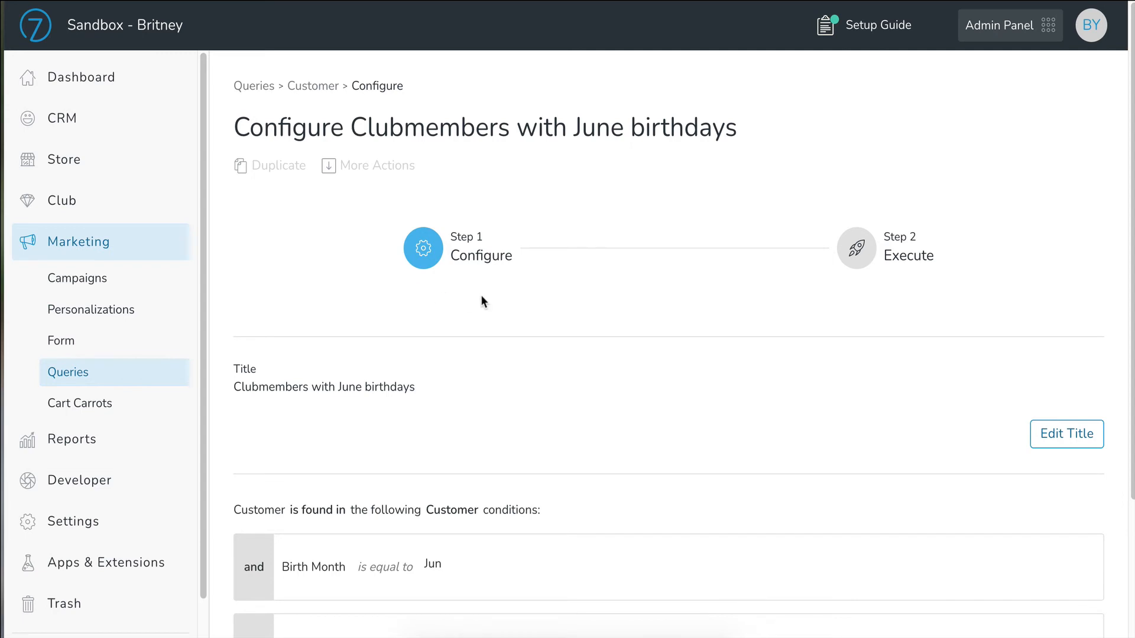
# Execute the "Clubmembers with June birthdays" query without emailing a copy of the results
pyautogui.click(846, 249)
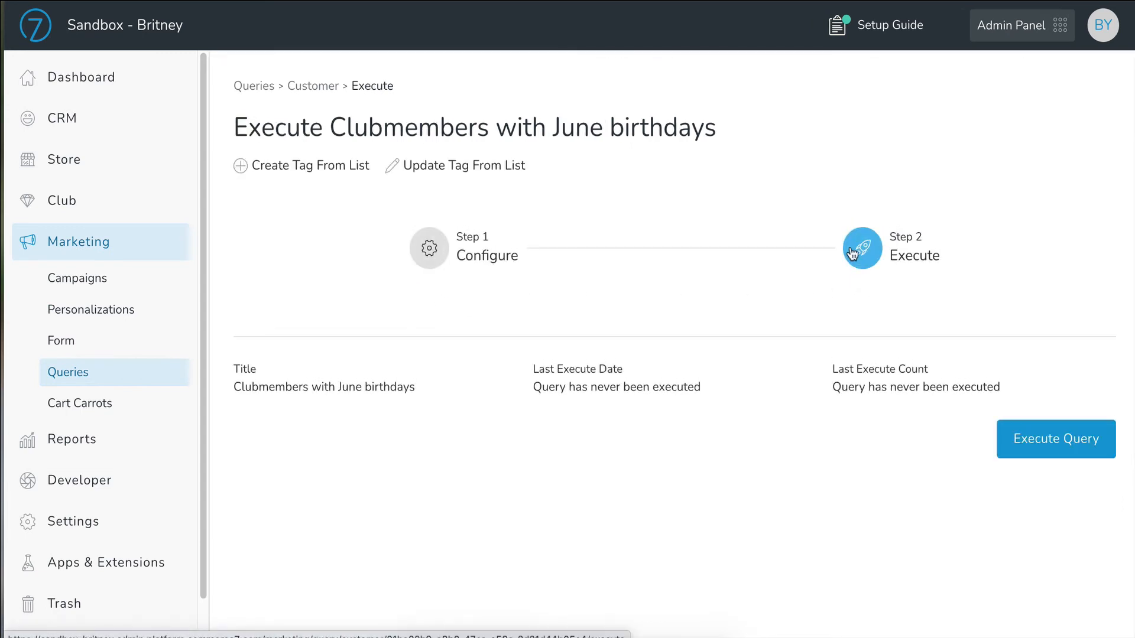
pyautogui.click(1025, 443)
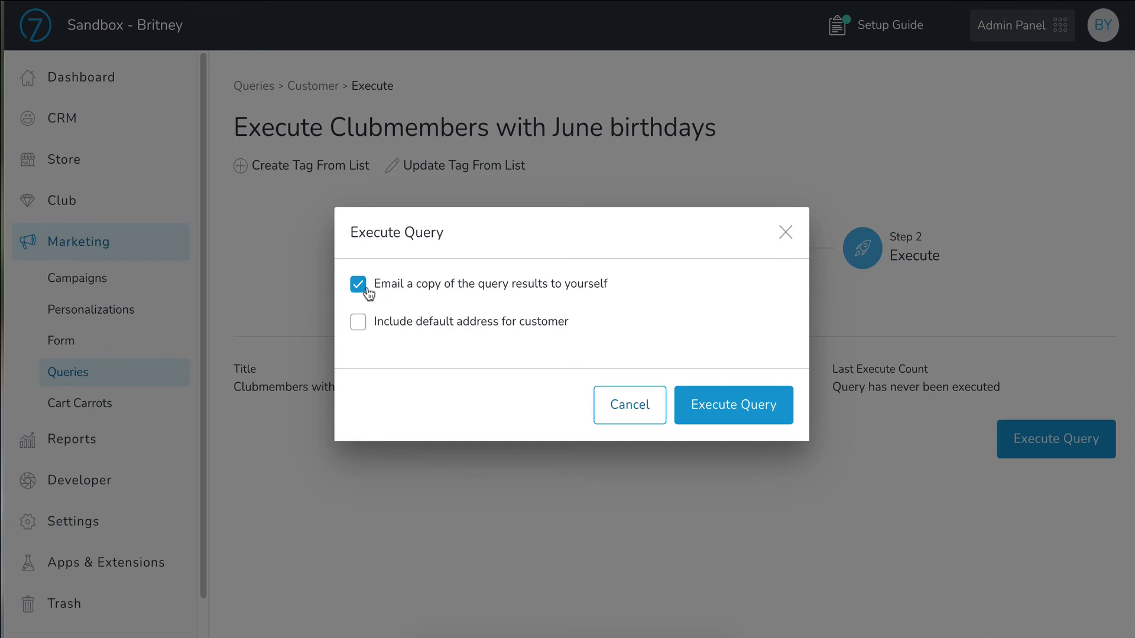
pyautogui.click(358, 284)
pyautogui.click(732, 417)
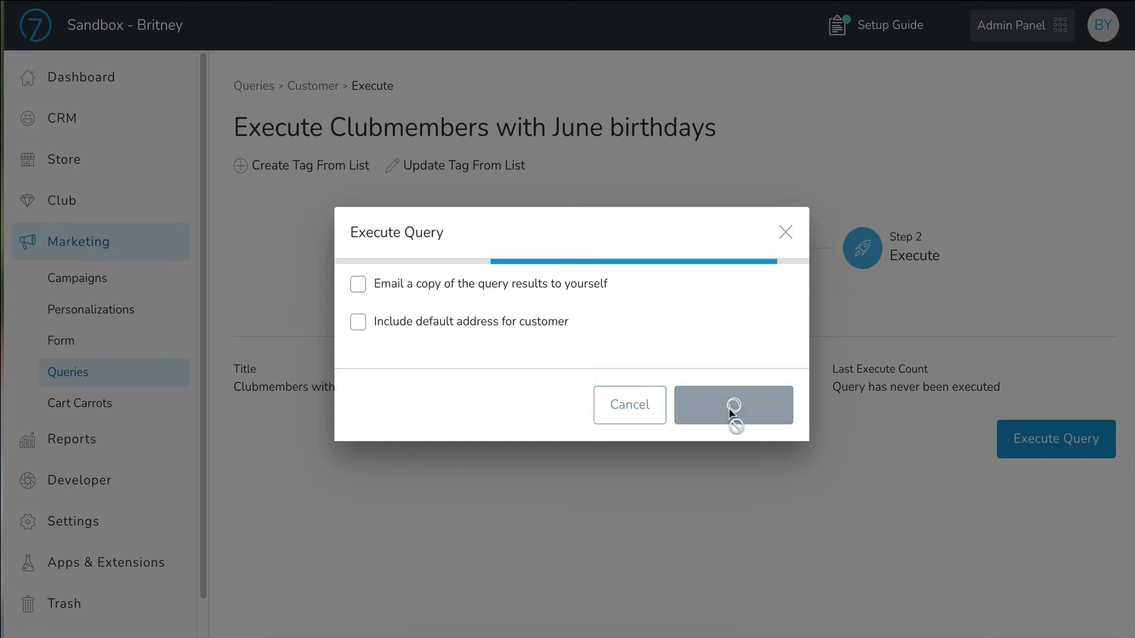
pyautogui.click(737, 410)
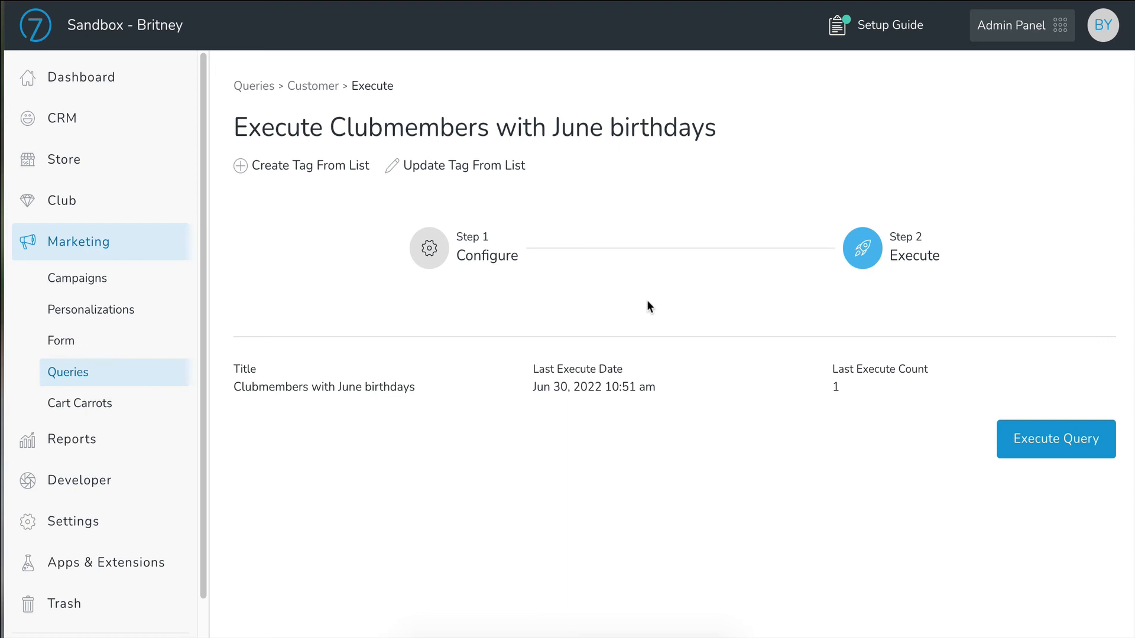
# Look through the existing tags that could be updated from the query results, without updating any
pyautogui.click(476, 168)
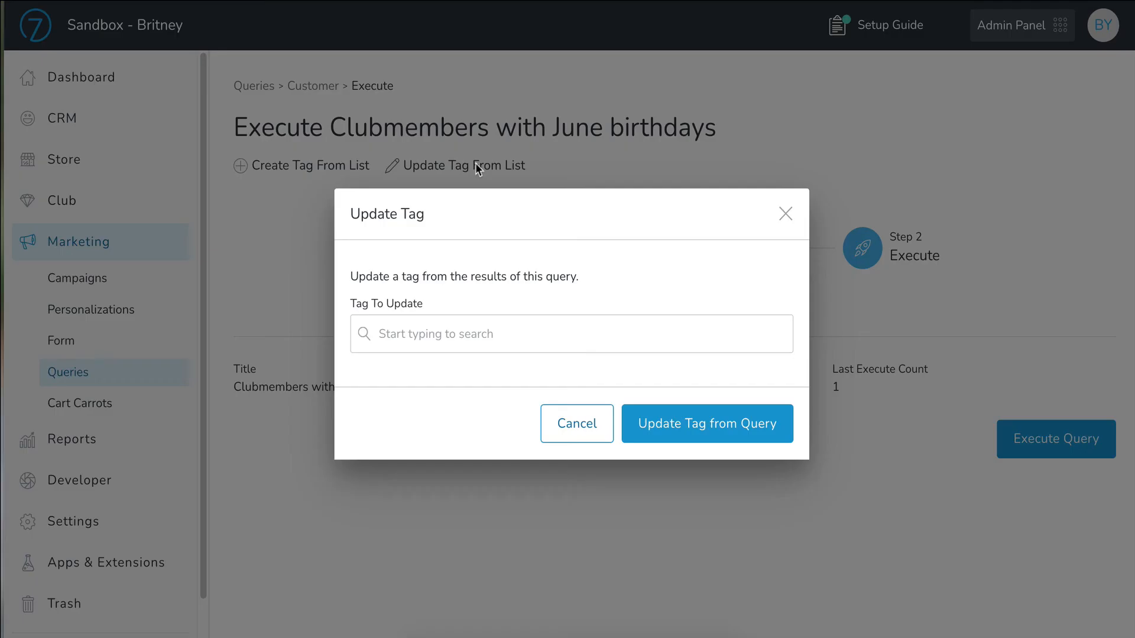
pyautogui.click(446, 335)
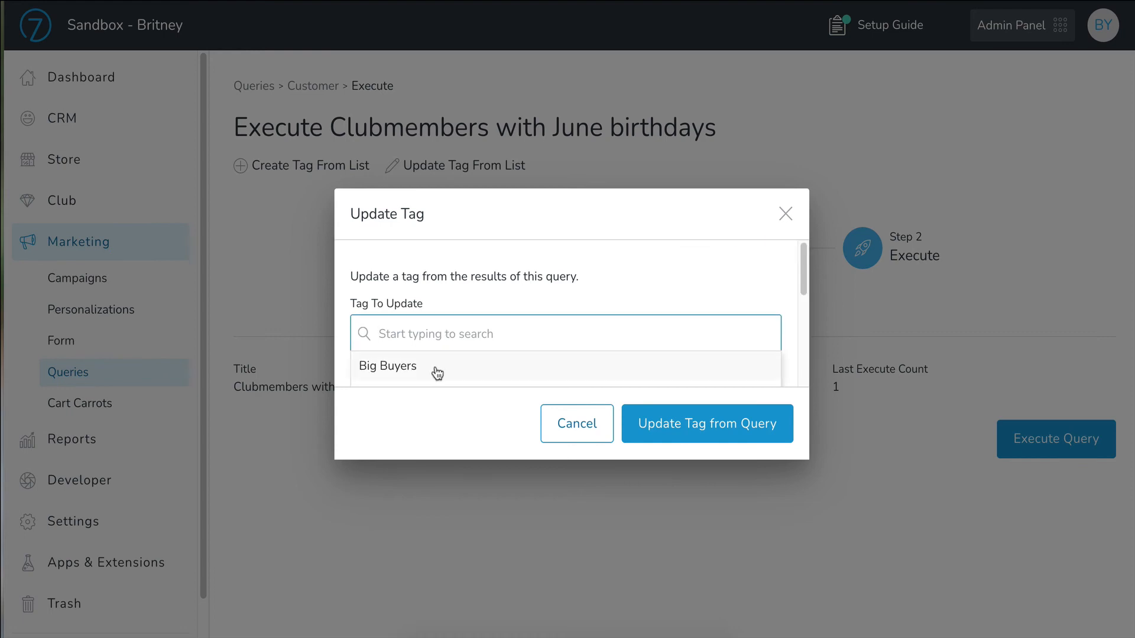
pyautogui.scroll(-4, 434, 371)
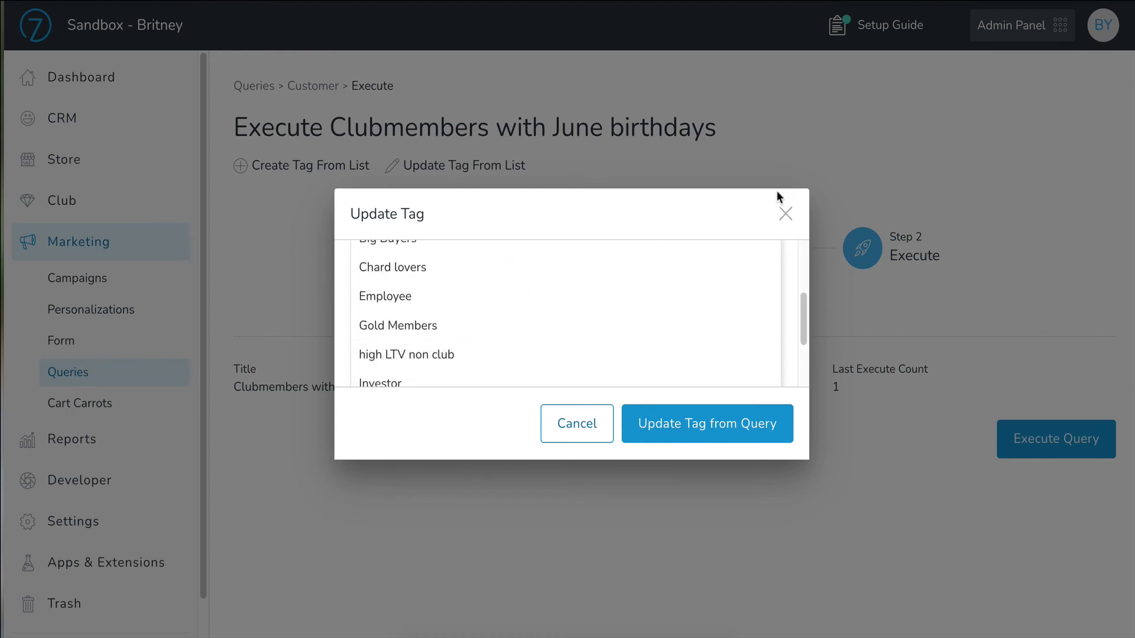
pyautogui.click(784, 217)
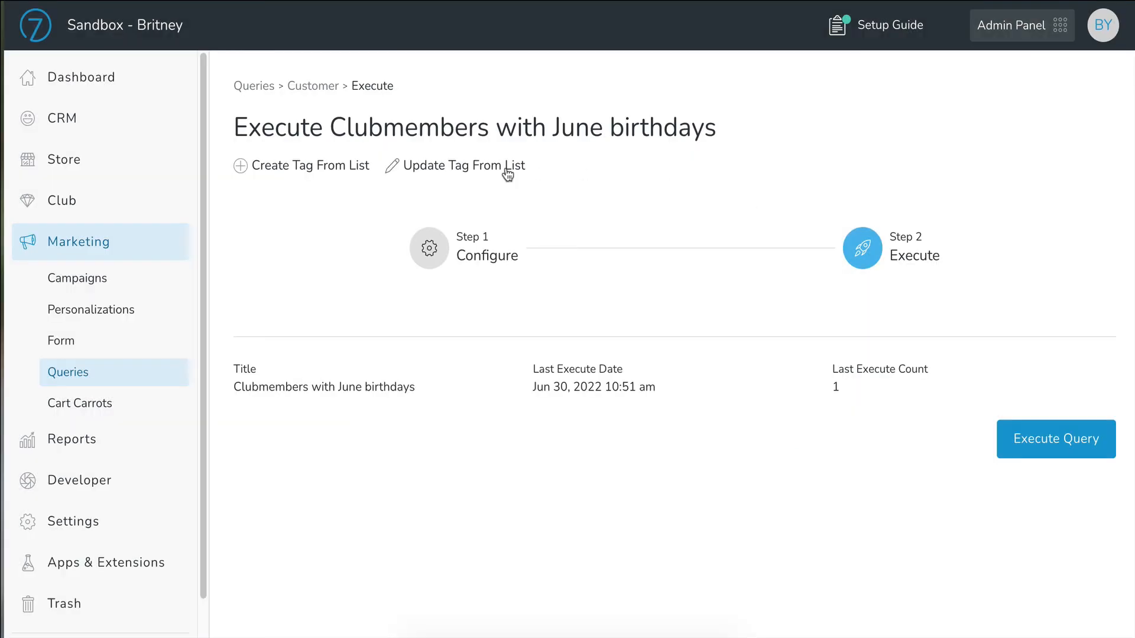
# Create a tag titled "June Birthdays" from the results of the query
pyautogui.click(314, 165)
pyautogui.click(397, 329)
pyautogui.write('June')
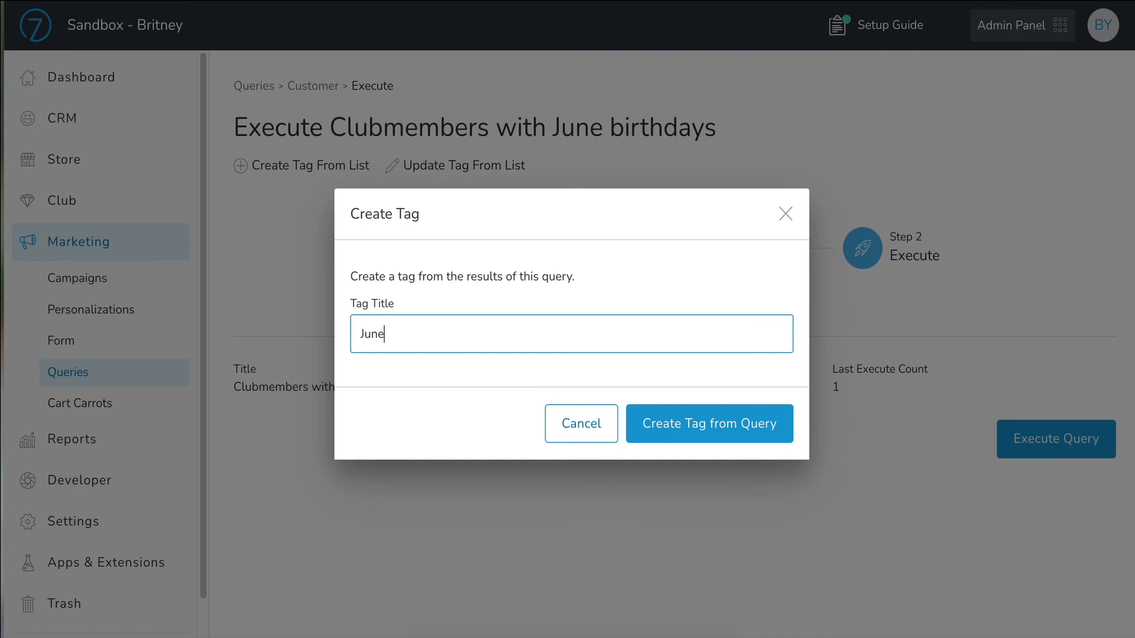
pyautogui.write(' Birthdays')
pyautogui.click(684, 428)
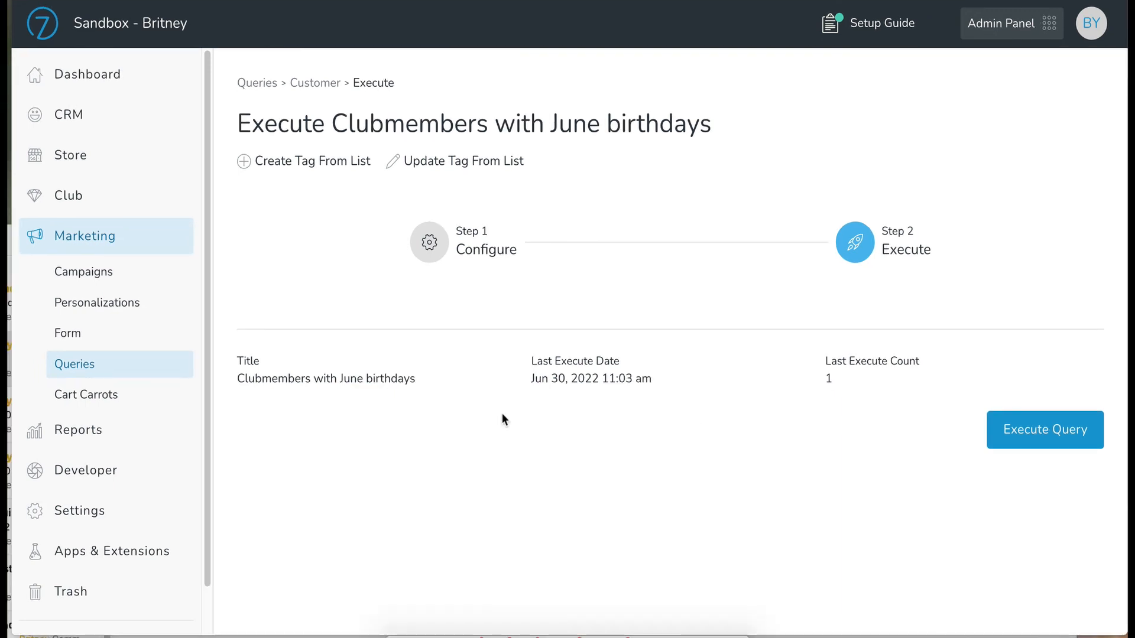
# Start a new order query titled "NV Chard or Rose"
pyautogui.click(260, 83)
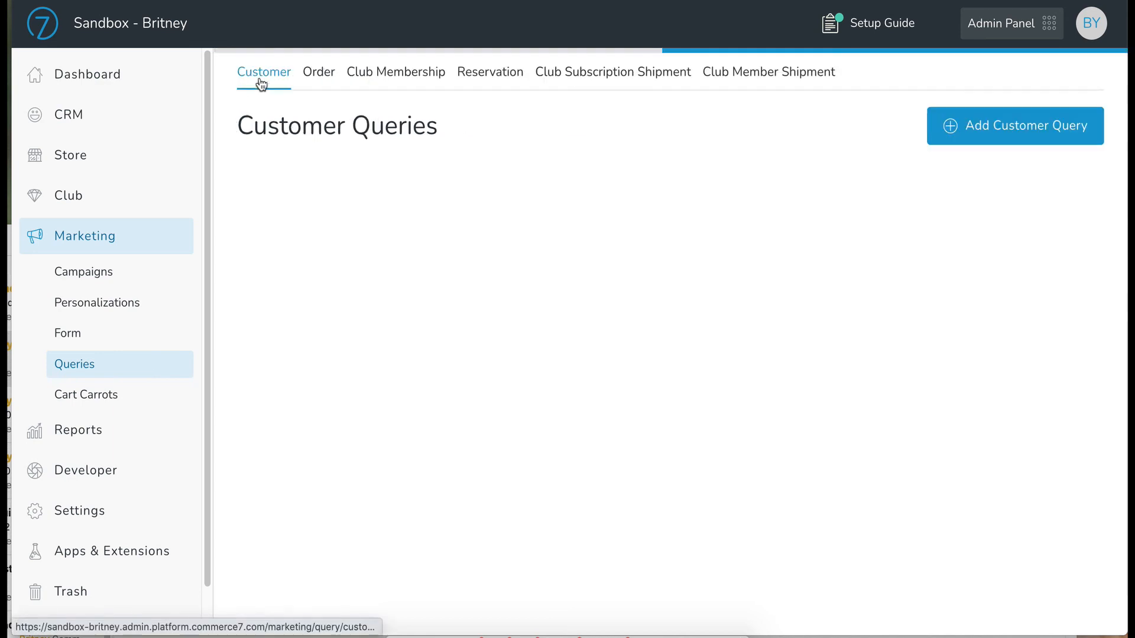
pyautogui.click(319, 75)
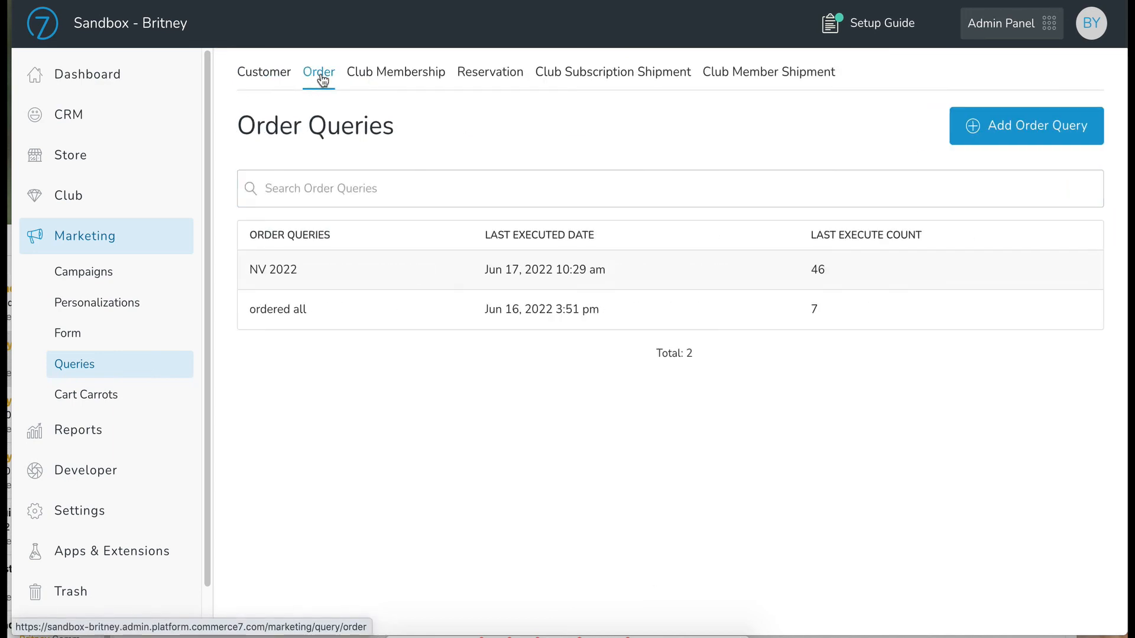
pyautogui.click(1005, 125)
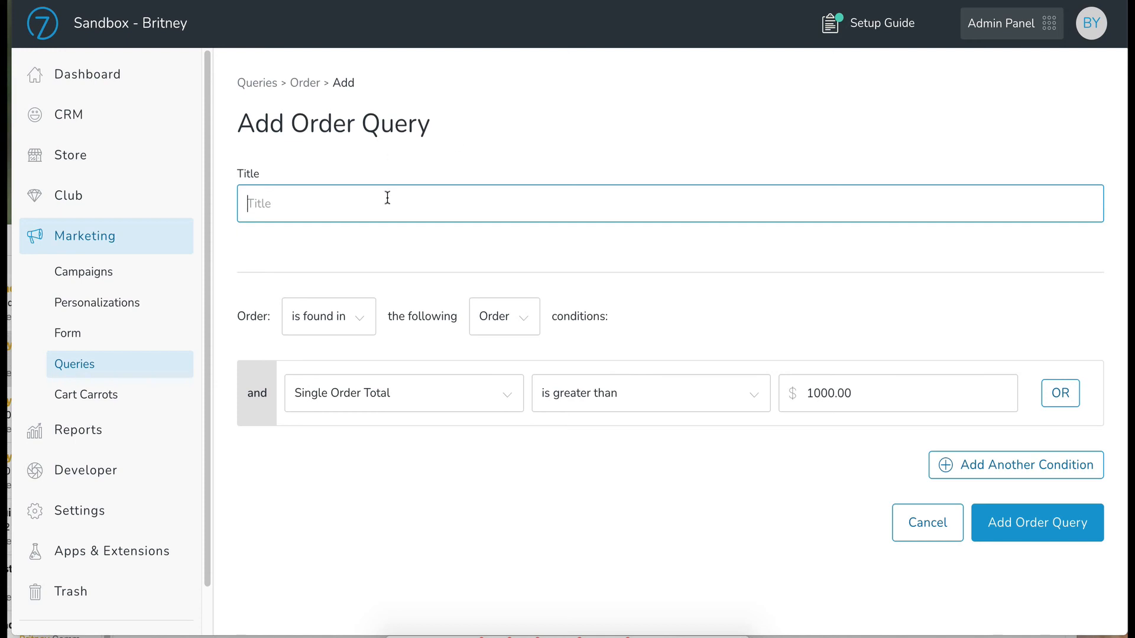
pyautogui.write('NV Char')
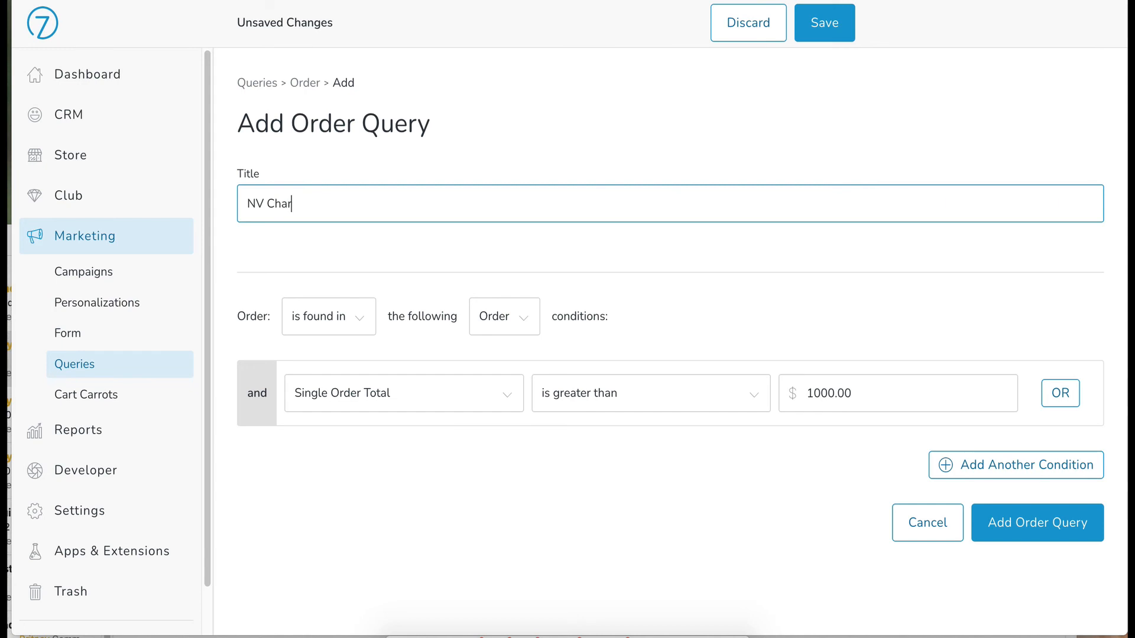
pyautogui.write('d or Rose')
# Set the order query's first condition to Ship To State is equal to Nevada
pyautogui.click(424, 389)
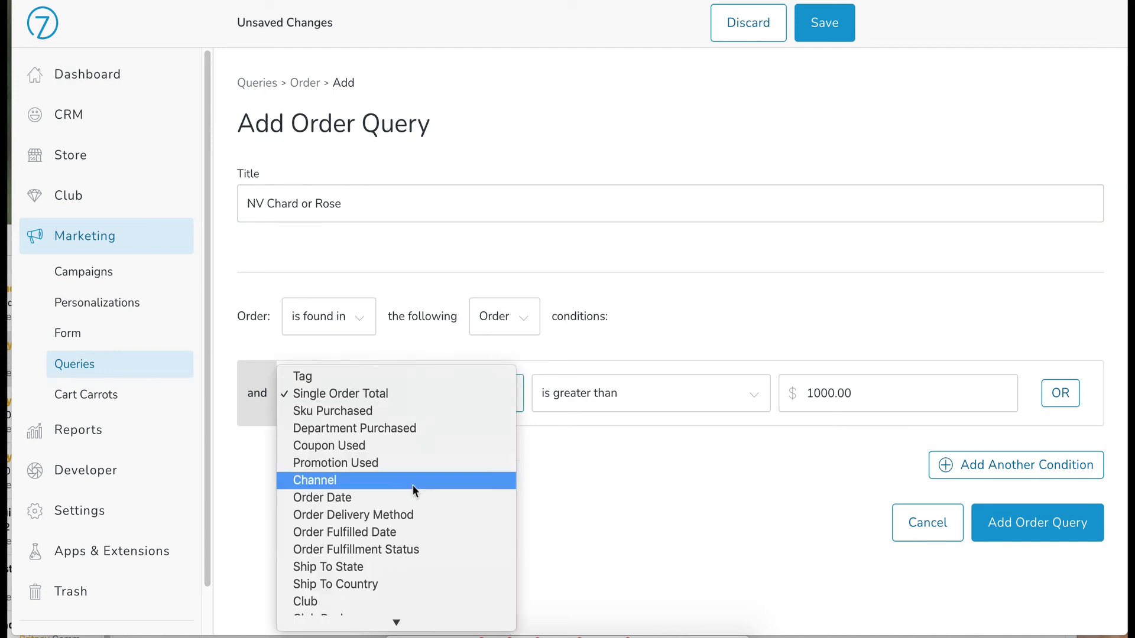
pyautogui.click(404, 568)
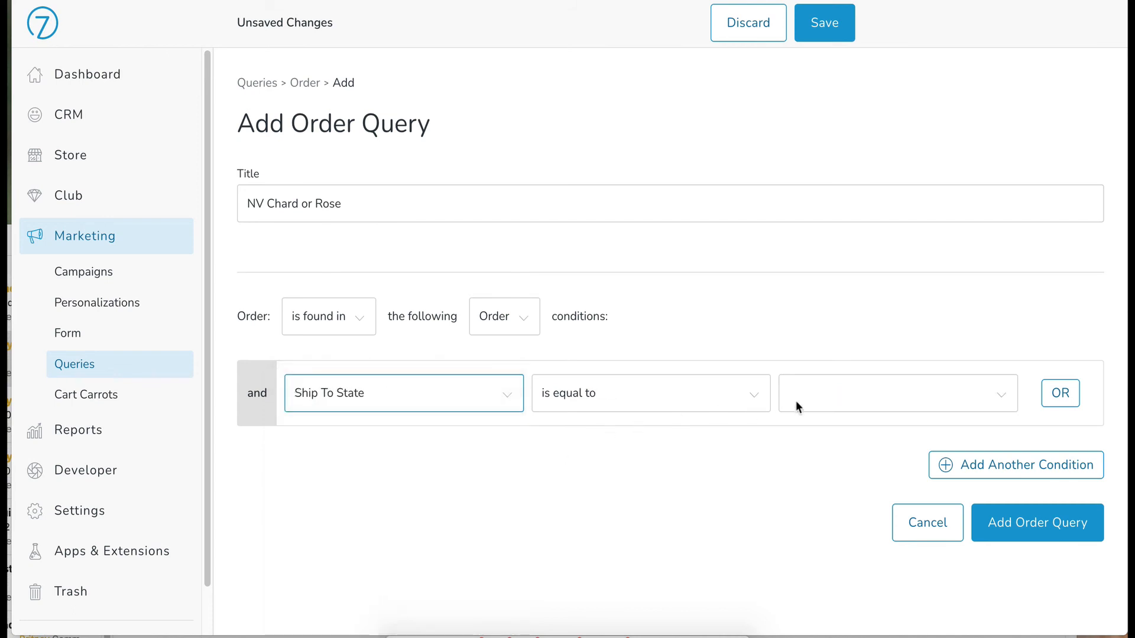
pyautogui.click(845, 393)
pyautogui.scroll(-5, 842, 508)
pyautogui.click(833, 502)
# Add another condition to the order query: Sku Purchased is equal to 21Rose
pyautogui.click(1006, 467)
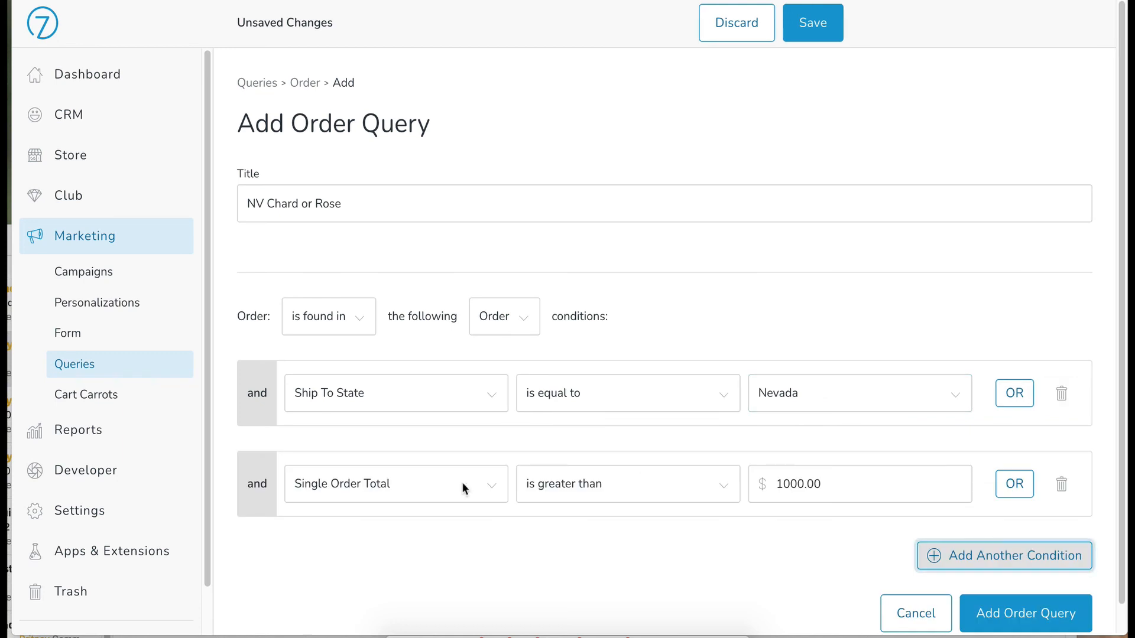
pyautogui.click(463, 481)
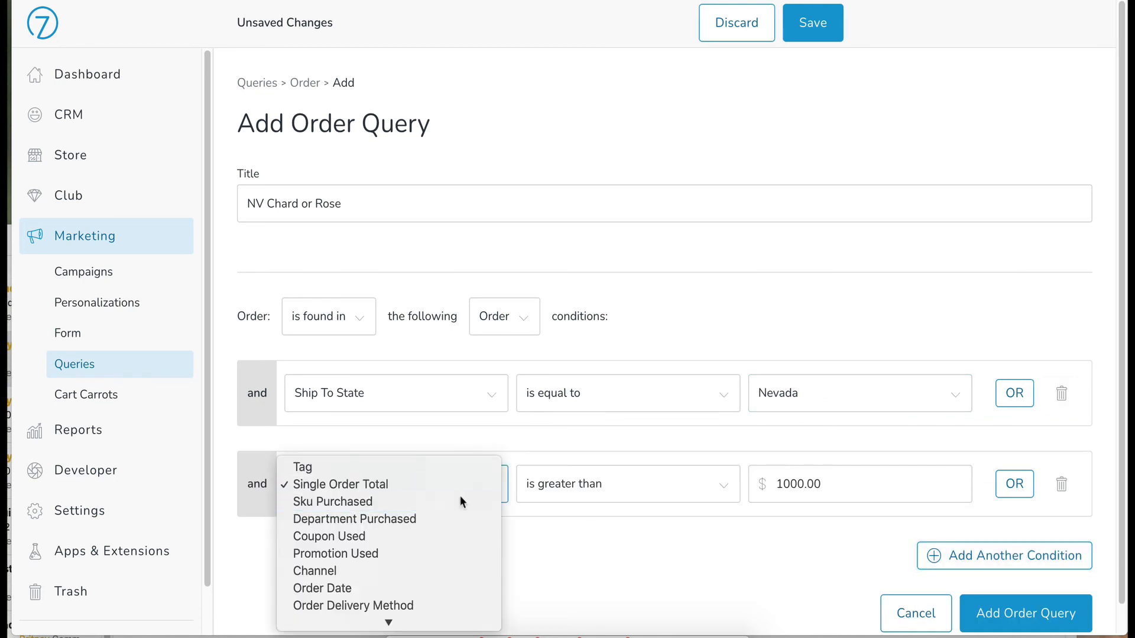
pyautogui.click(459, 496)
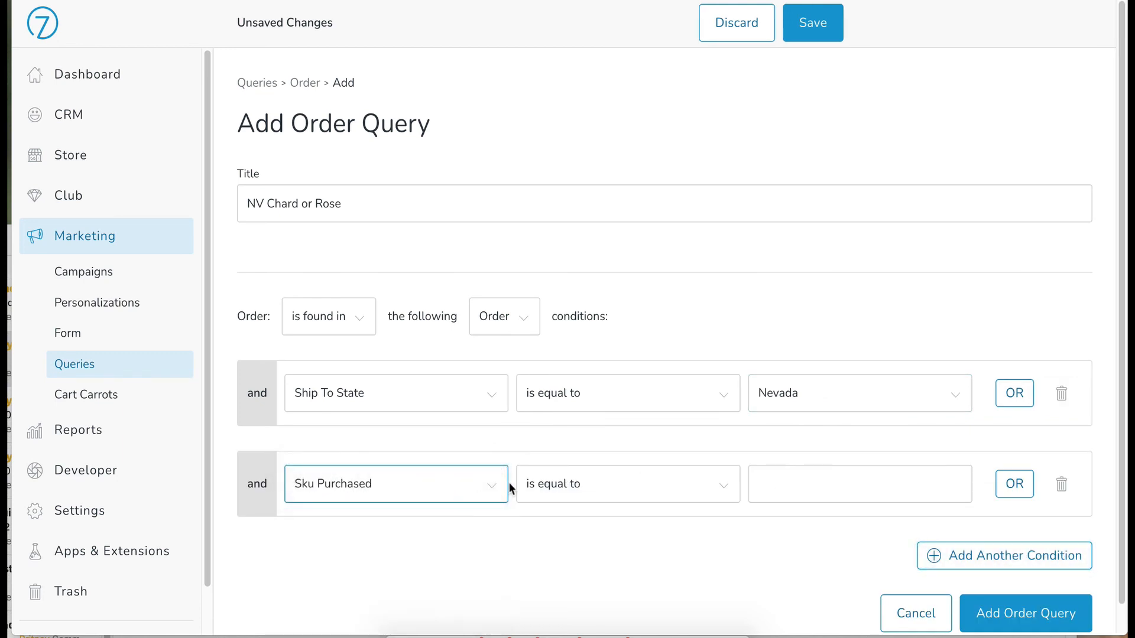
pyautogui.click(821, 486)
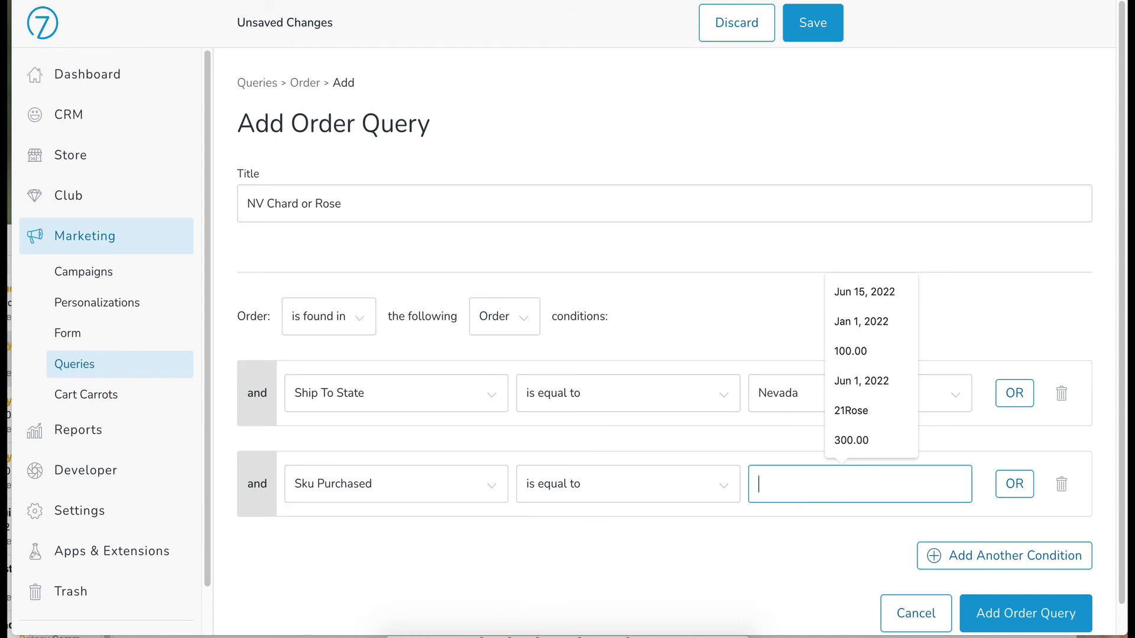
pyautogui.write('21Rose')
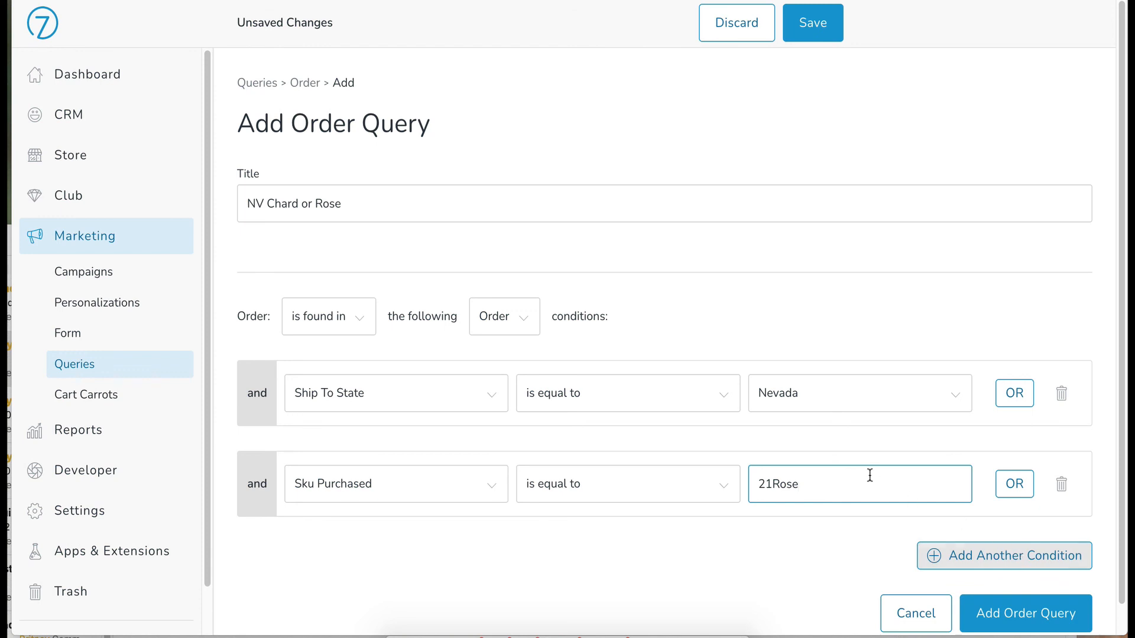
# Add an OR alternative to the 21Rose condition: Sku Purchased is equal to 20Chard
pyautogui.click(1012, 484)
pyautogui.click(383, 565)
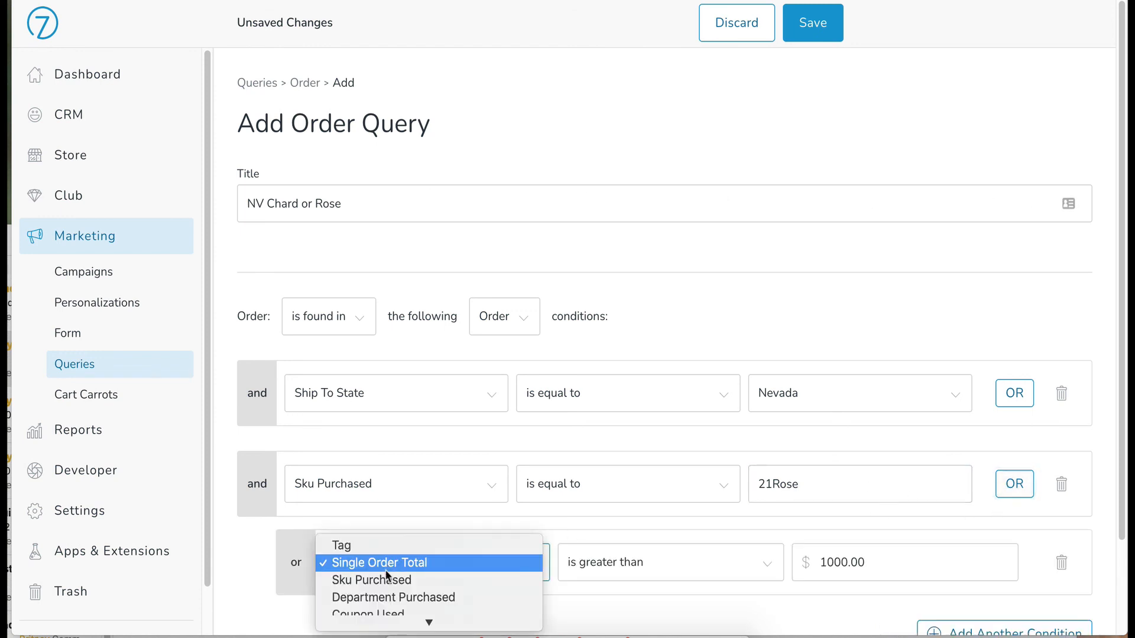
pyautogui.click(385, 578)
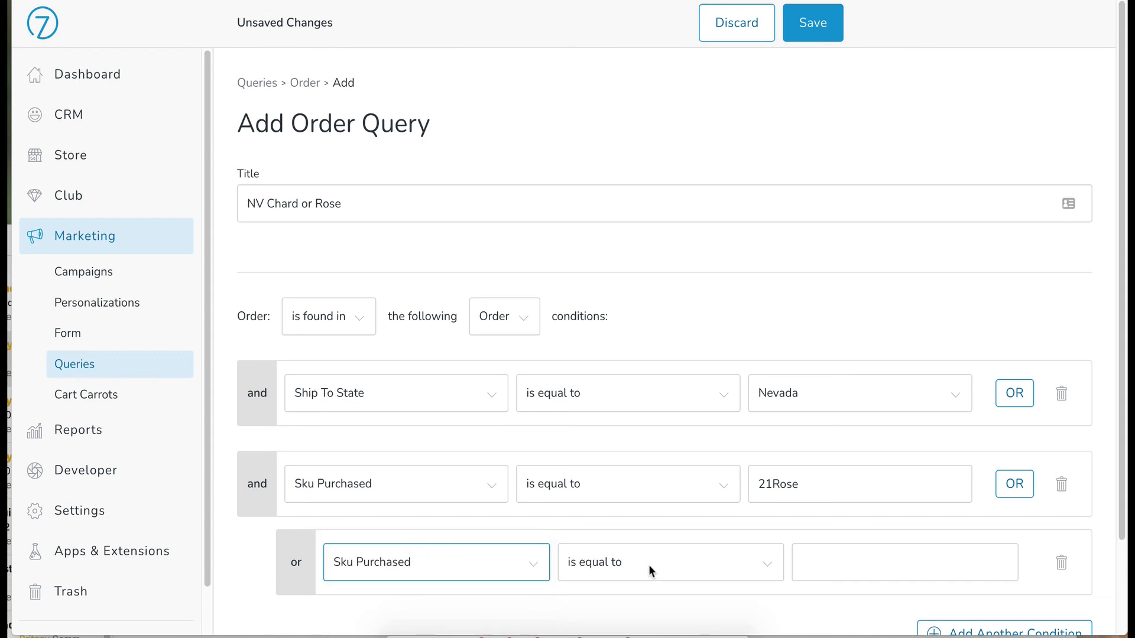
pyautogui.click(816, 559)
pyautogui.click(910, 597)
# Save the order query and execute it with a copy of the results emailed to yourself, refreshing the page to update its status
pyautogui.scroll(-2, 1004, 591)
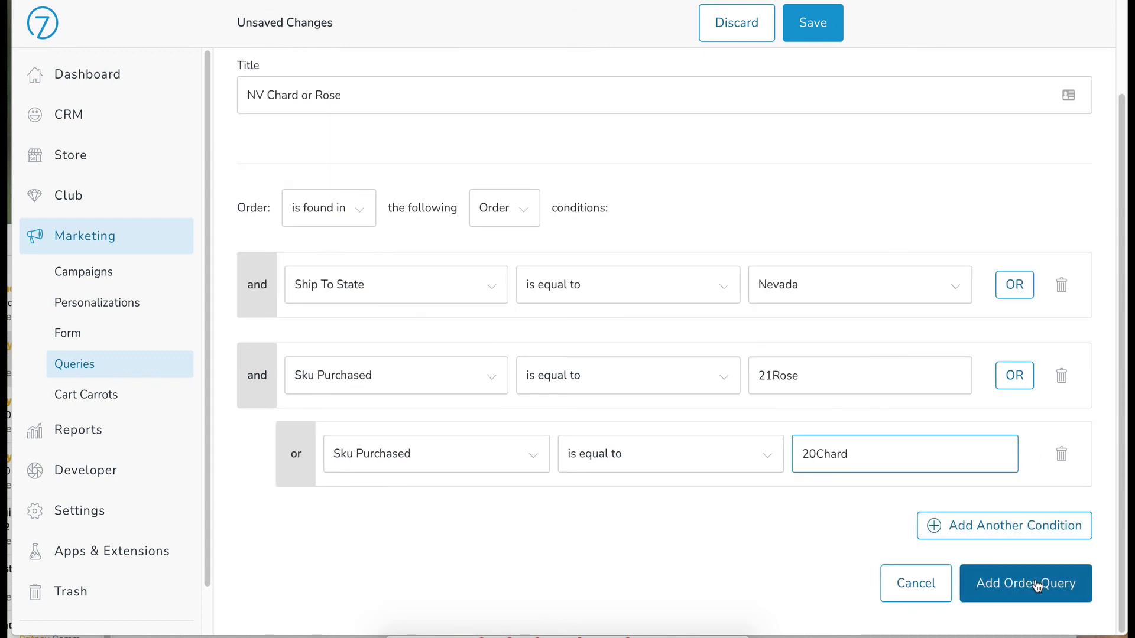
pyautogui.click(1037, 585)
pyautogui.click(848, 251)
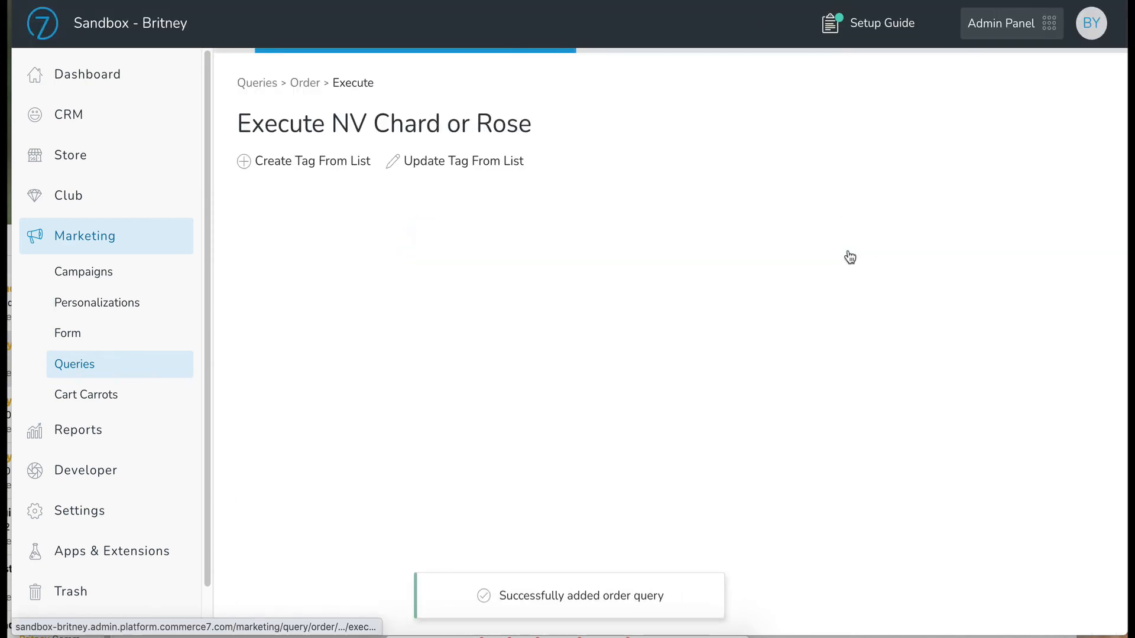
pyautogui.click(1070, 430)
pyautogui.click(772, 408)
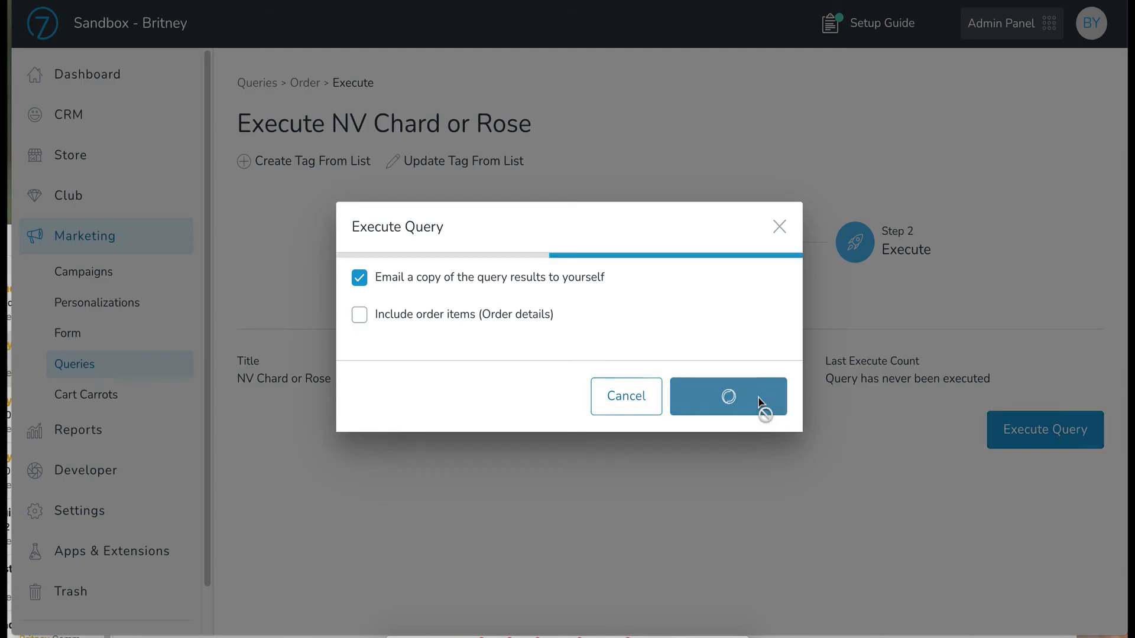
pyautogui.click(761, 404)
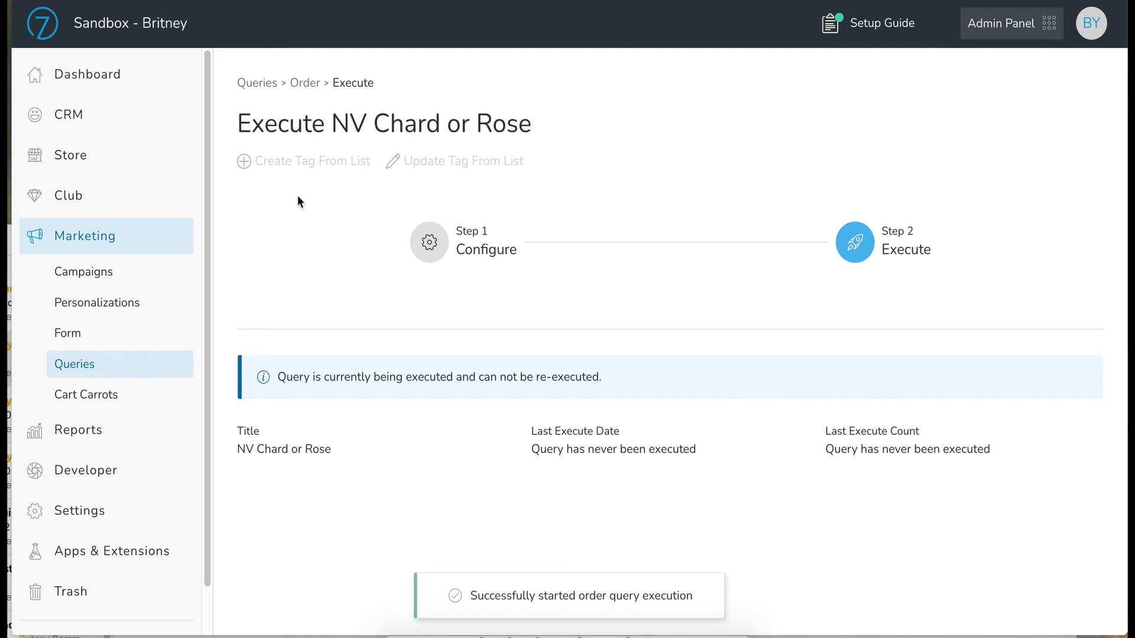
pyautogui.press('super+r')
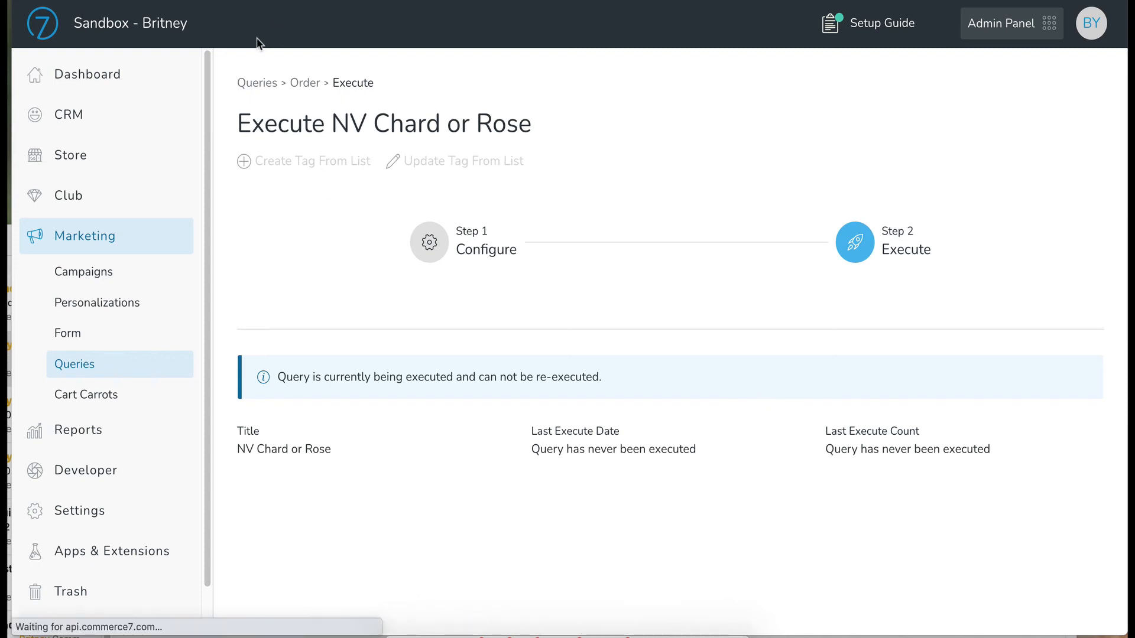